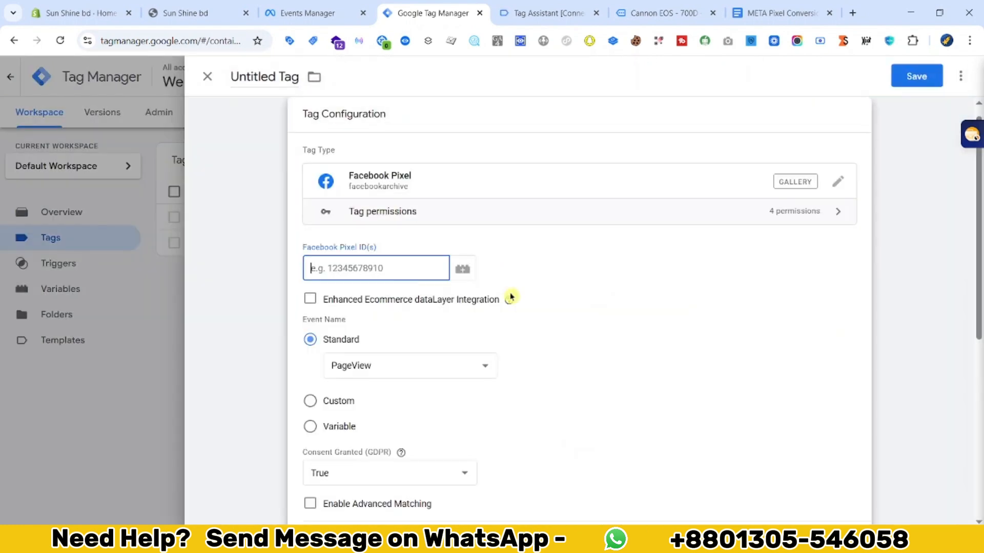
Add value, currency, content_ids, content_type, content_name, content_category and contents as object properties of the new Facebook Pixel tag, copying names from the parameter document
click(396, 303)
scroll(539, 334, down, 2)
scroll(401, 338, down, 3)
click(379, 318)
scroll(401, 337, down, 4)
click(379, 315)
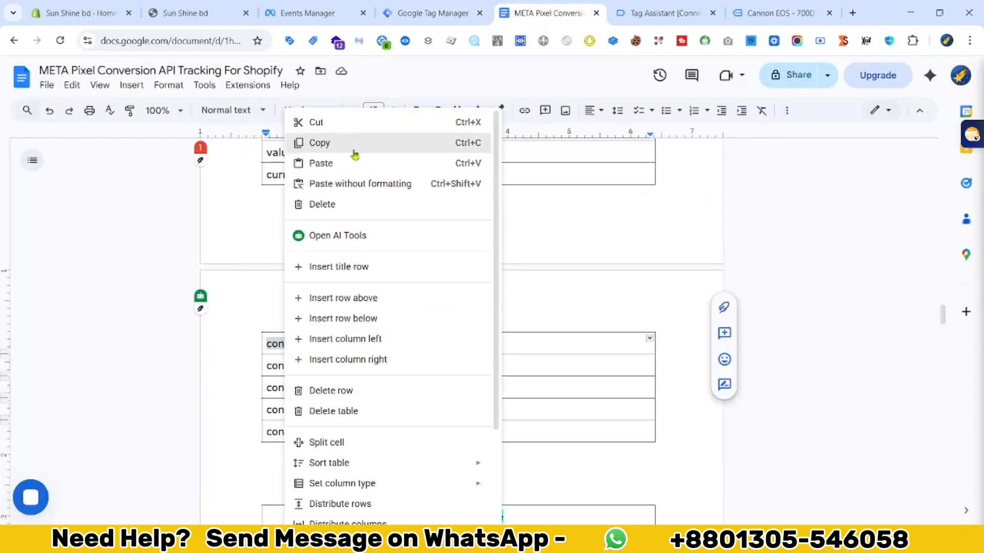
click(352, 151)
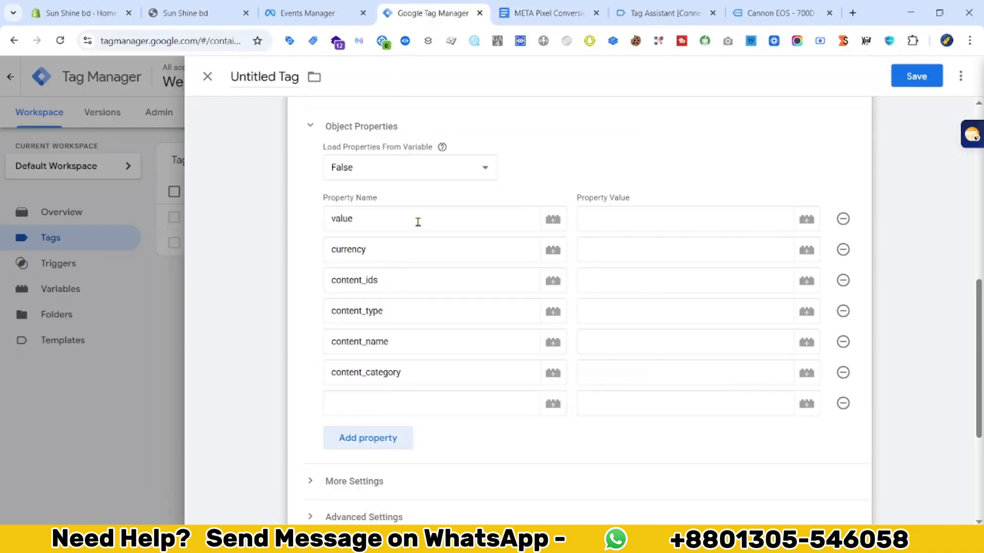
click(382, 405)
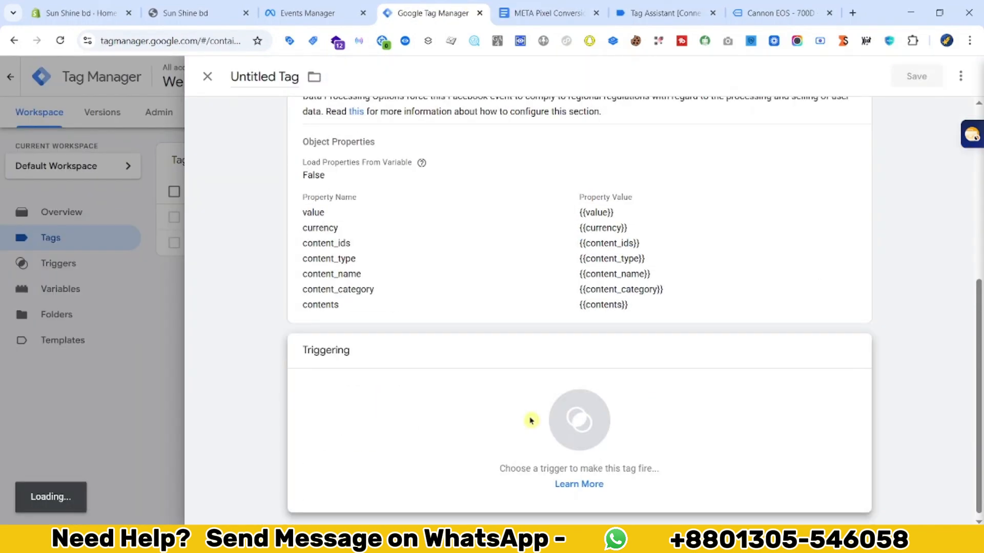
Attach the view_item and add_to_cart triggers to the Facebook ViewContent and AddToCart tags
click(577, 417)
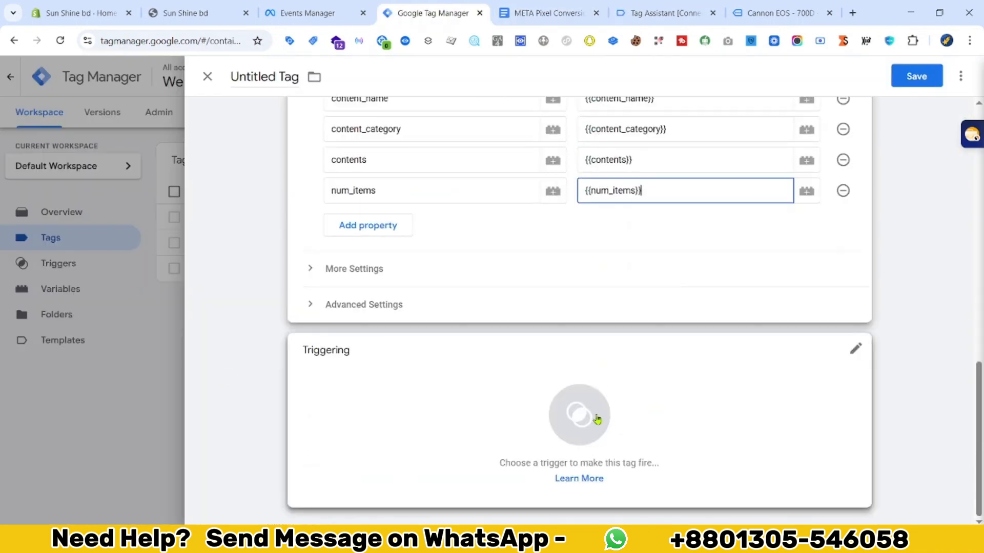
click(597, 420)
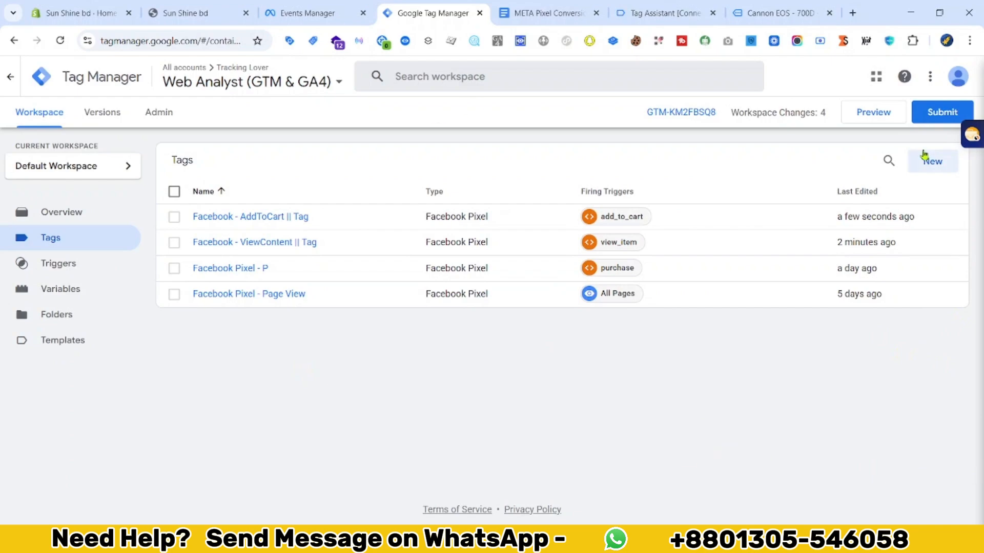
Preview the container, connect Tag Assistant to the store and inspect the property values of the Facebook ViewContent tag
click(874, 111)
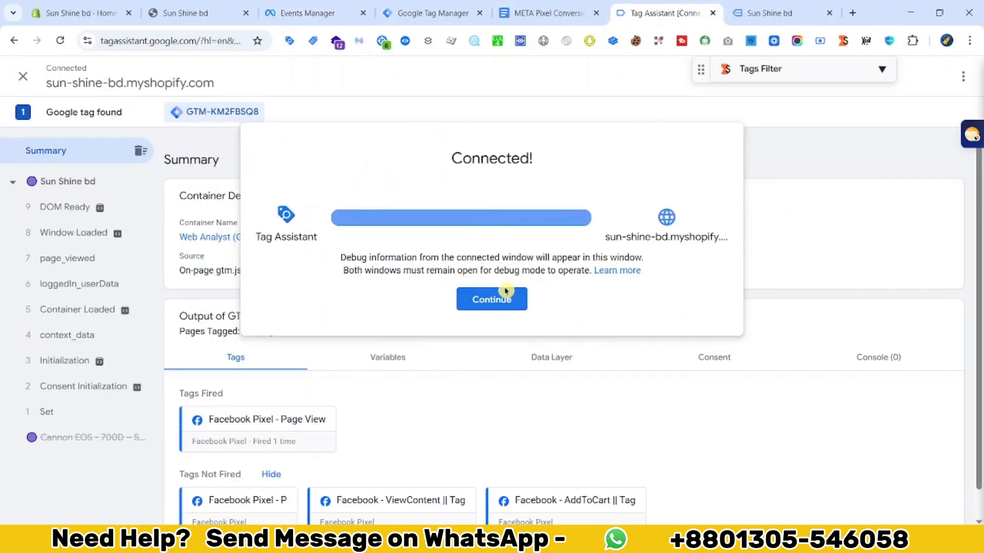
click(492, 299)
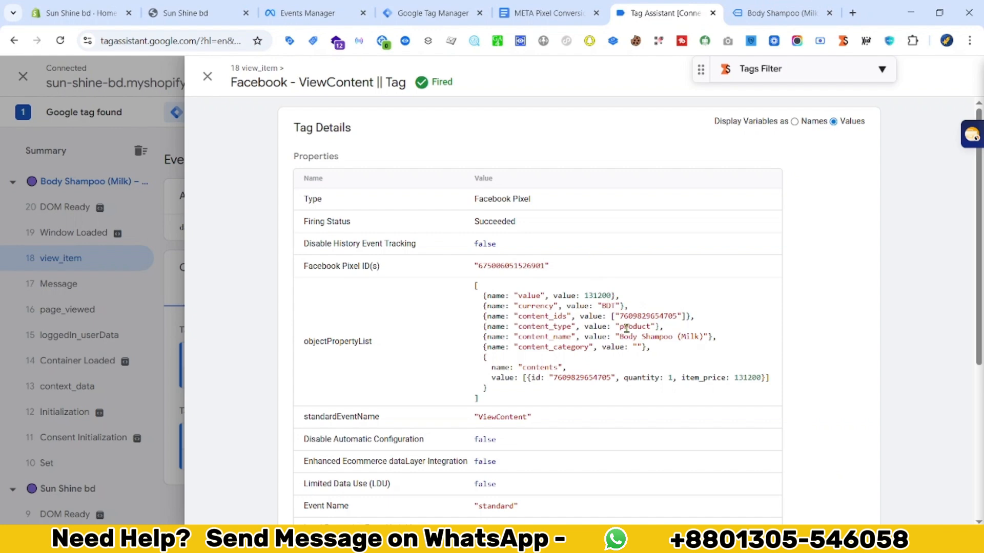
scroll(538, 358, down, 2)
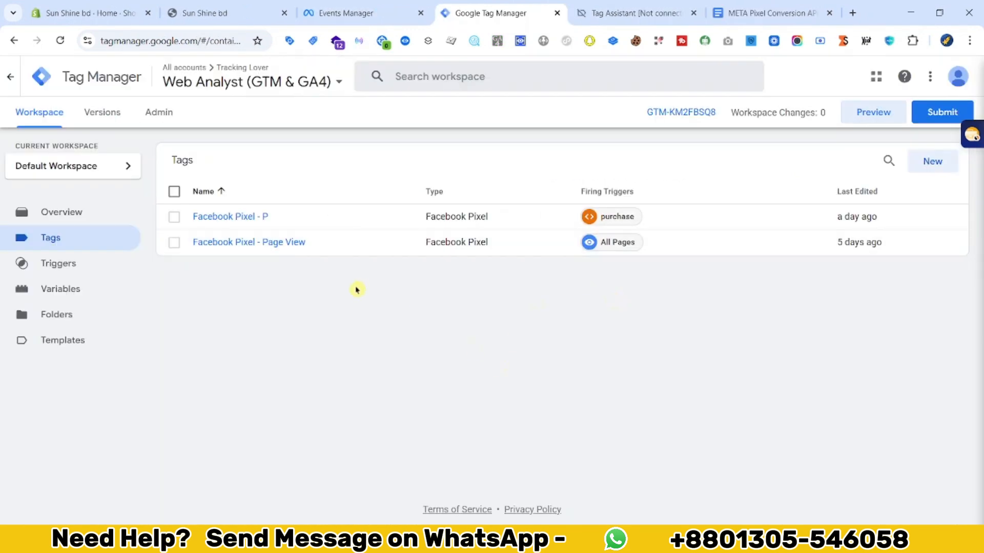
Review the privacy settings and code of the R. DL custom pixel in the Shopify store's customer events
click(87, 13)
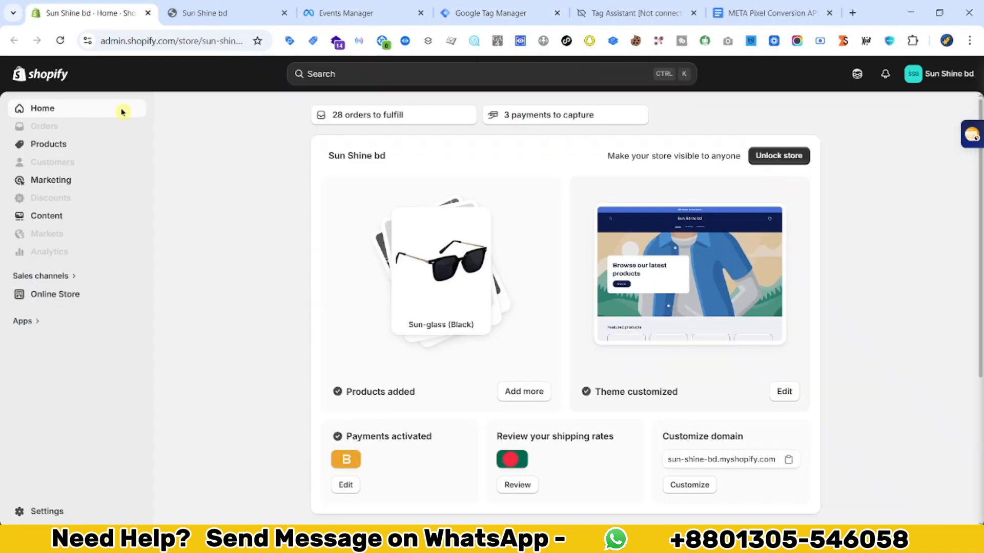
scroll(147, 391, down, 5)
click(33, 517)
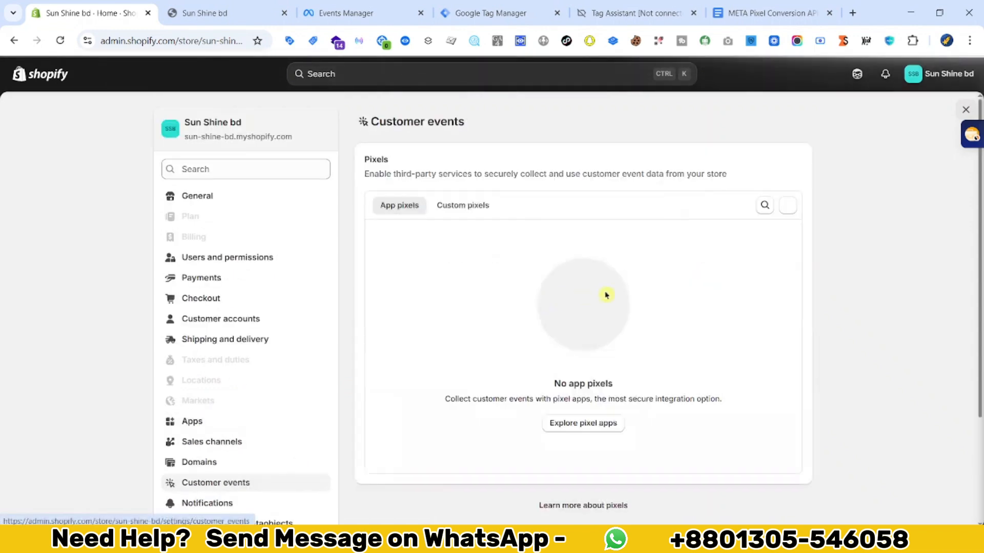
click(464, 206)
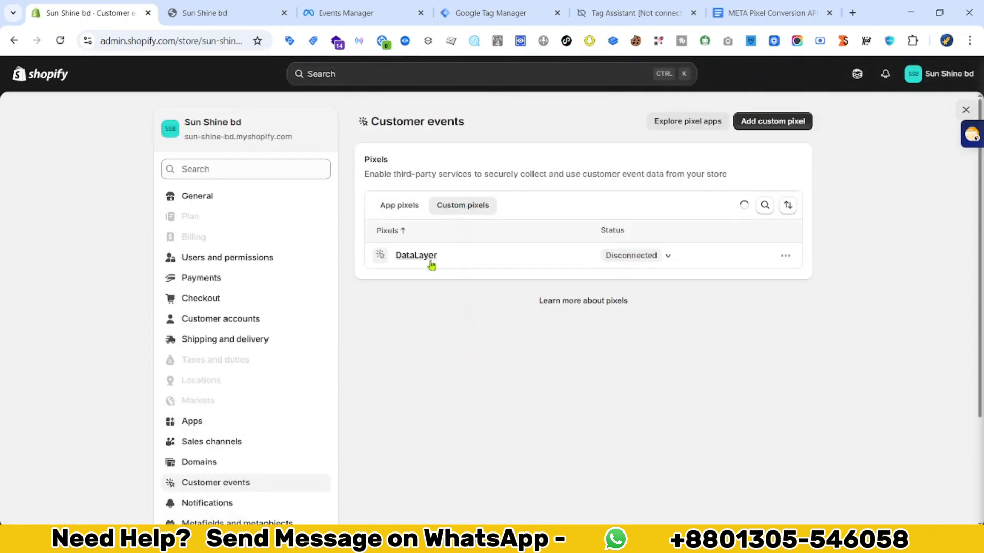
click(408, 282)
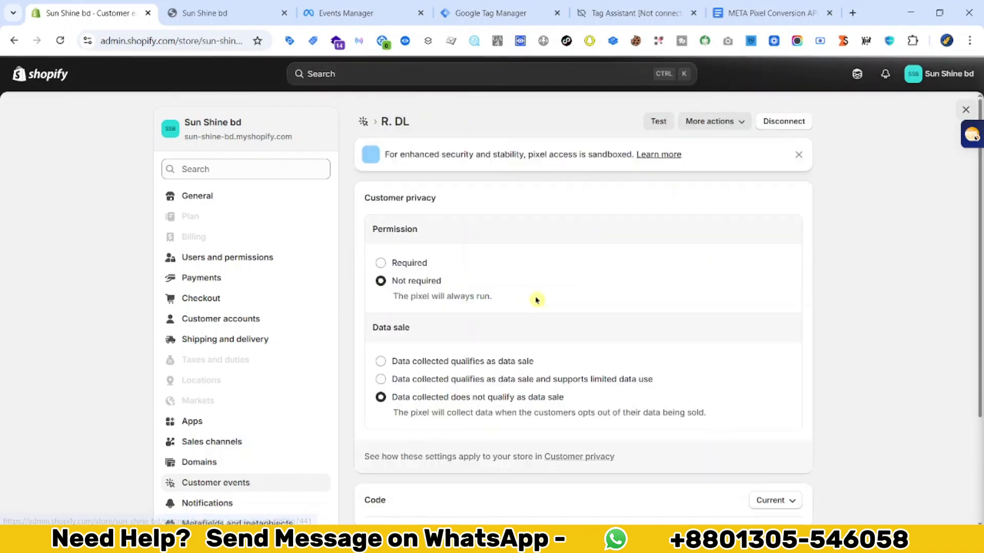
scroll(536, 299, down, 3)
scroll(621, 343, down, 3)
scroll(660, 375, up, 4)
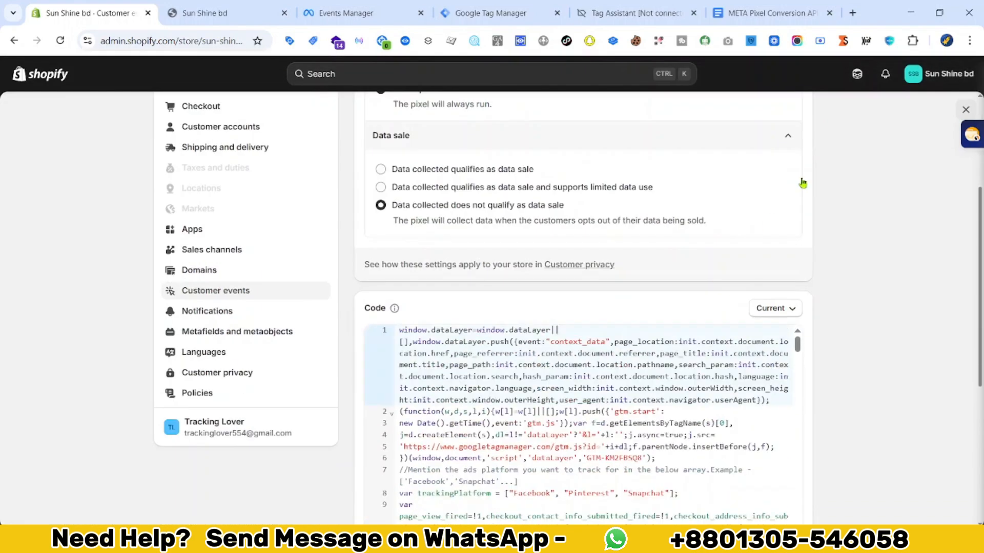
click(965, 110)
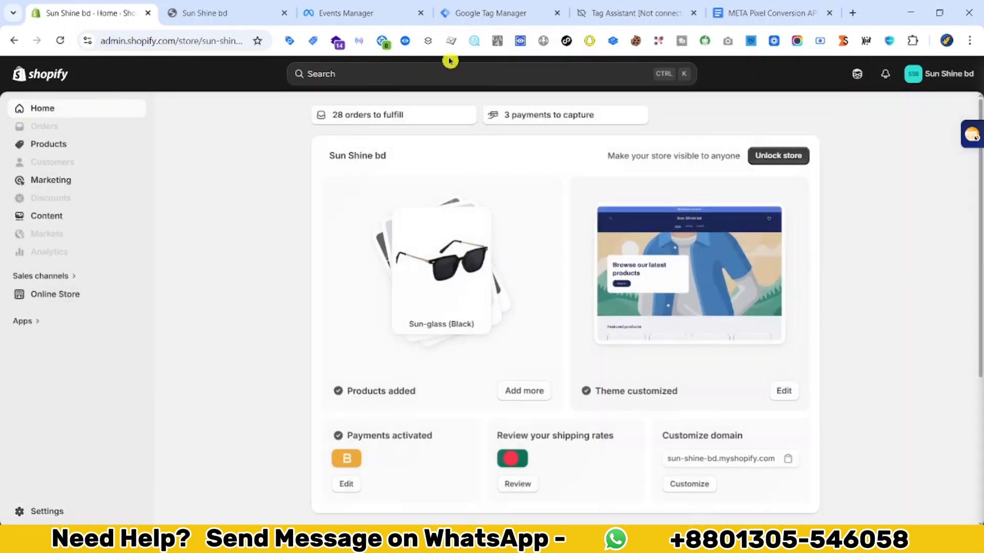
click(514, 4)
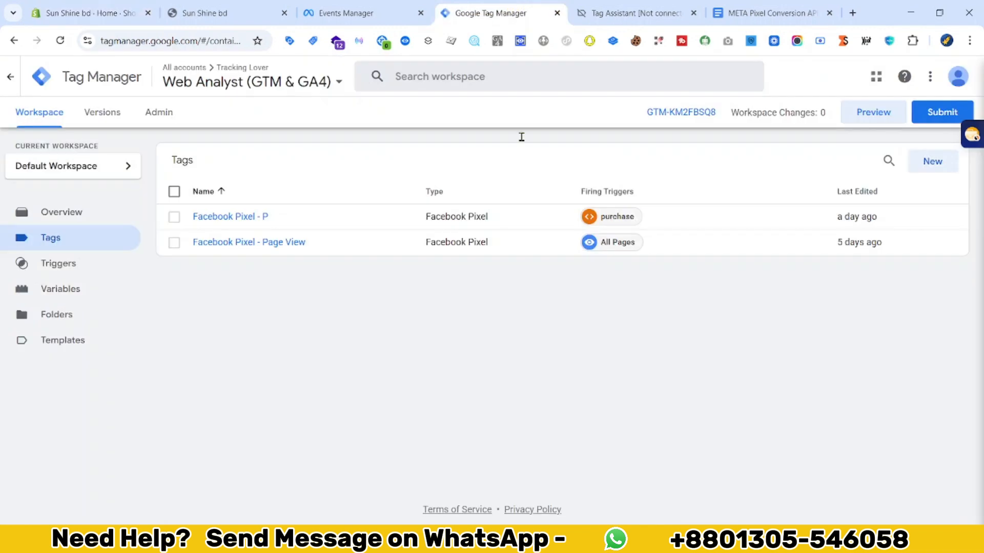
click(51, 11)
scroll(410, 375, down, 4)
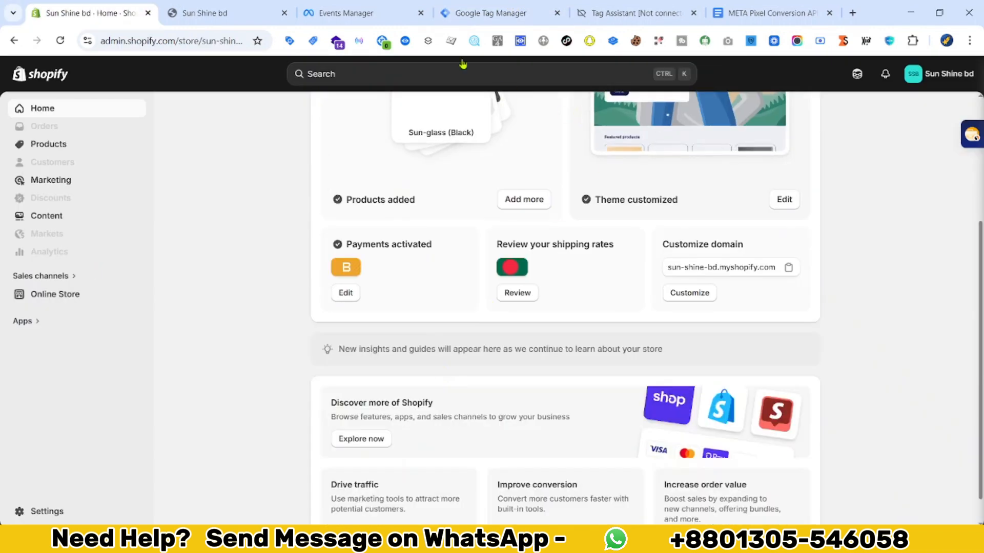
scroll(205, 333, up, 3)
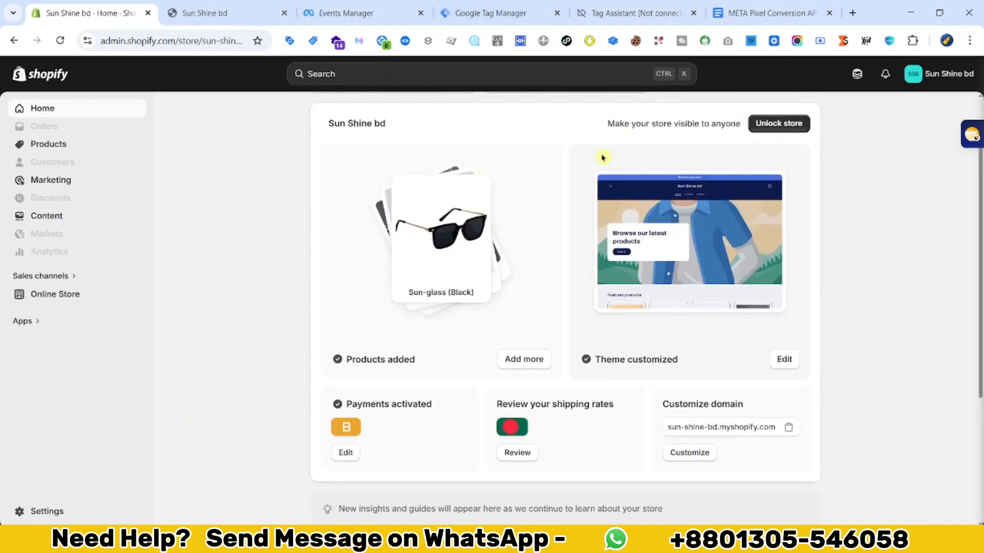
click(615, 5)
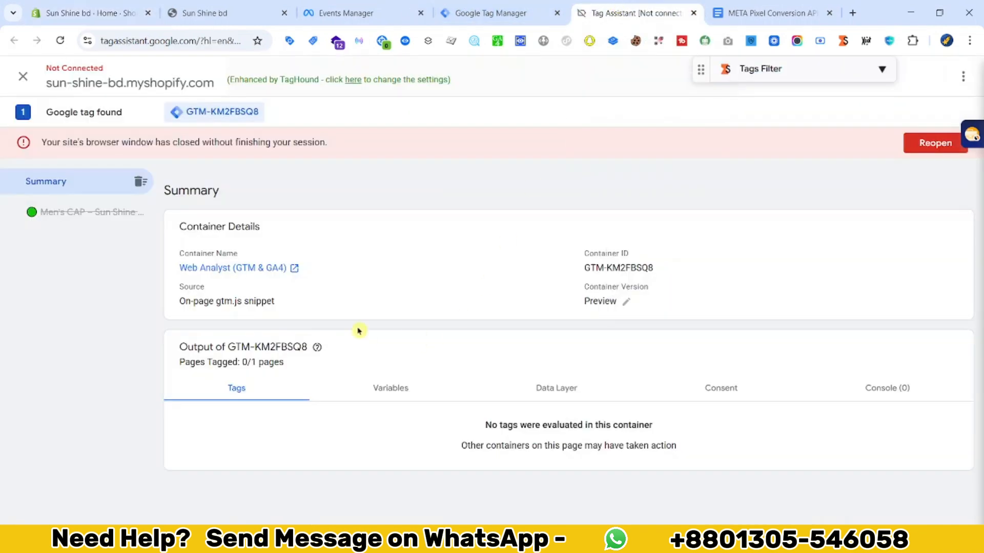
Examine the ViewContent and AddToCart parameter tables in the META Pixel Conversion API Tracking For Shopify document
key(ctrl+Tab)
scroll(435, 420, down, 1)
scroll(358, 354, up, 2)
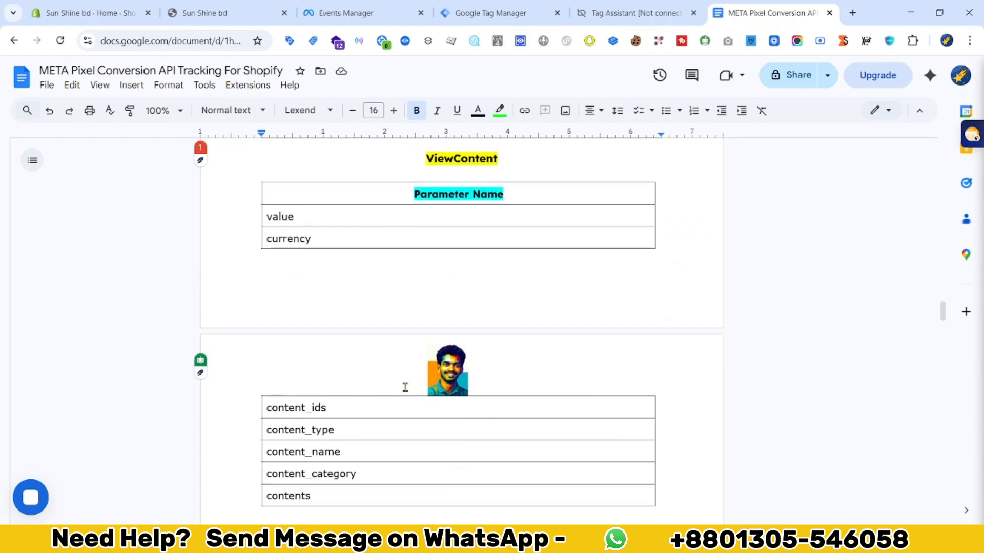
scroll(333, 457, down, 6)
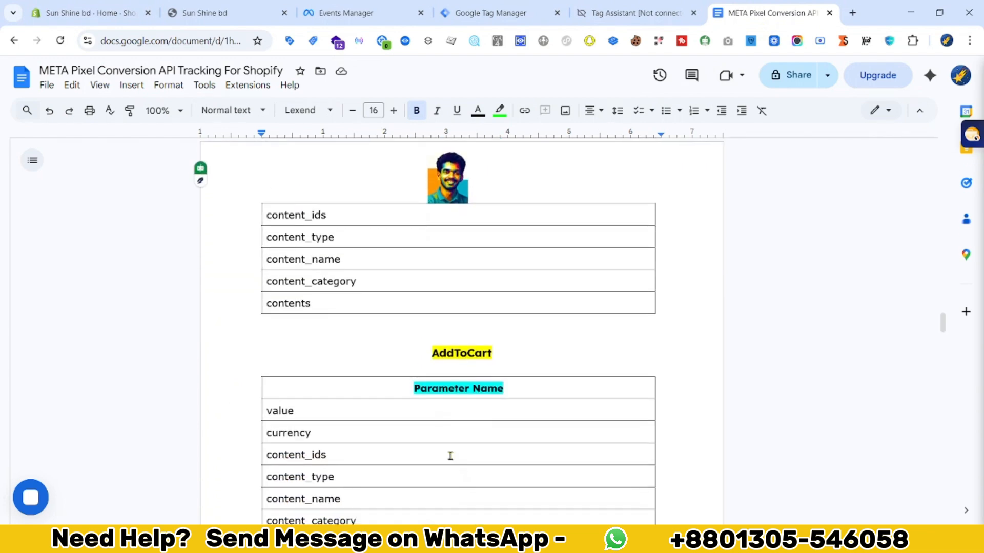
scroll(405, 446, up, 8)
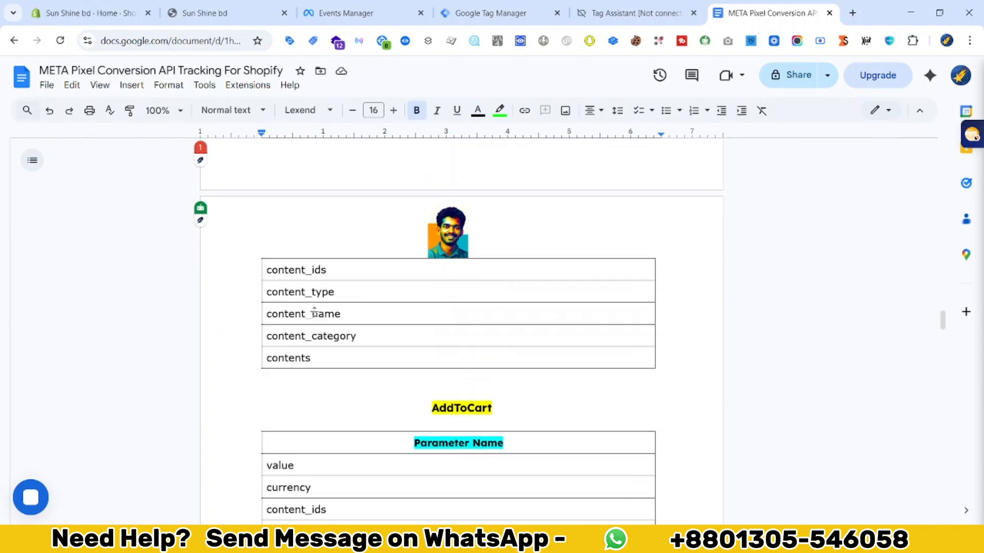
scroll(439, 461, down, 7)
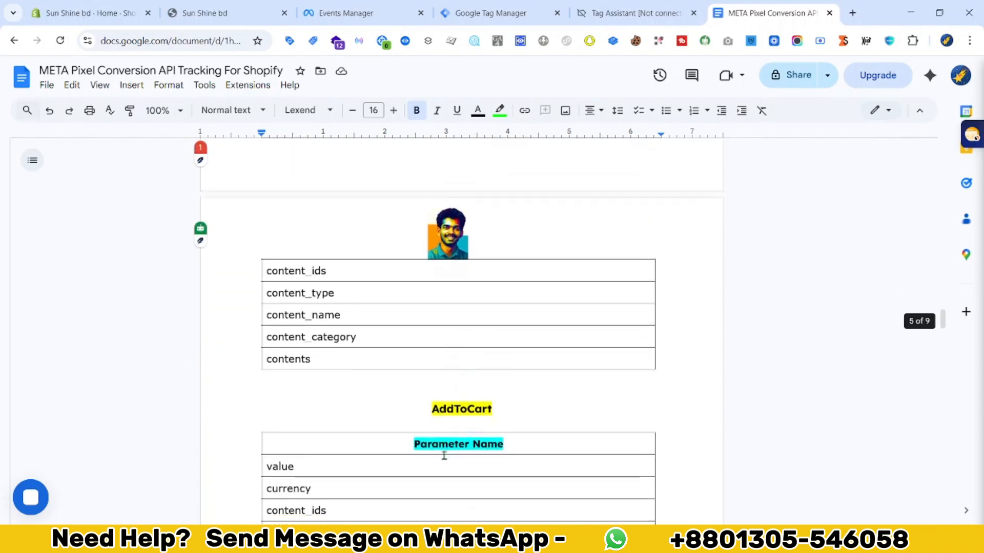
scroll(310, 319, up, 4)
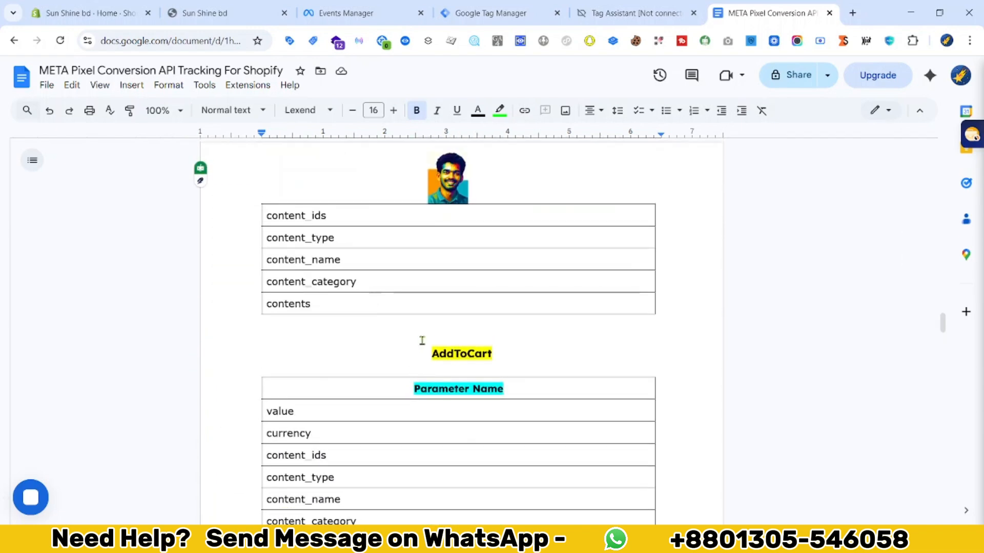
scroll(475, 412, up, 3)
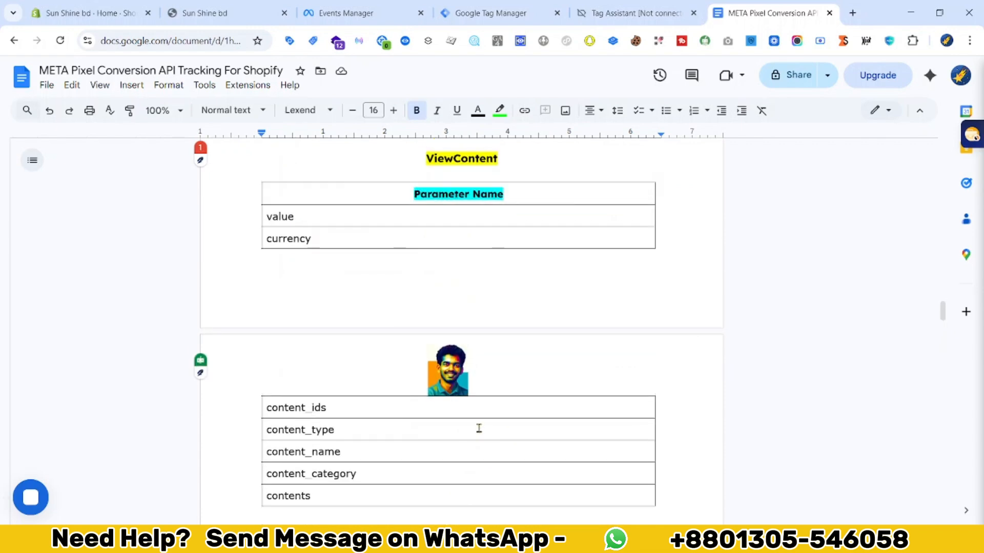
Reopen the Tag Assistant debug session and inspect the view_item event generated by opening the Cannon EOS - 700D product page
click(481, 4)
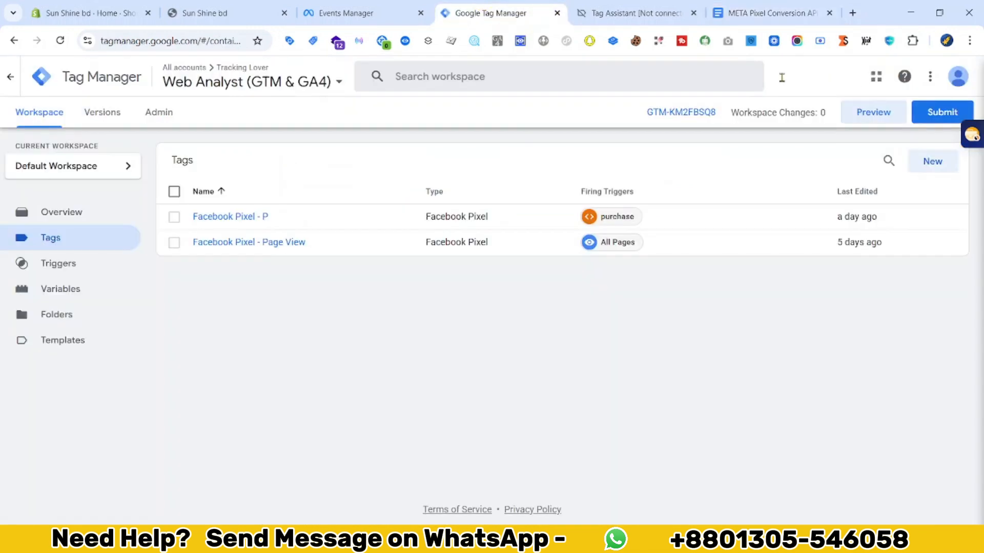
click(661, 11)
click(922, 146)
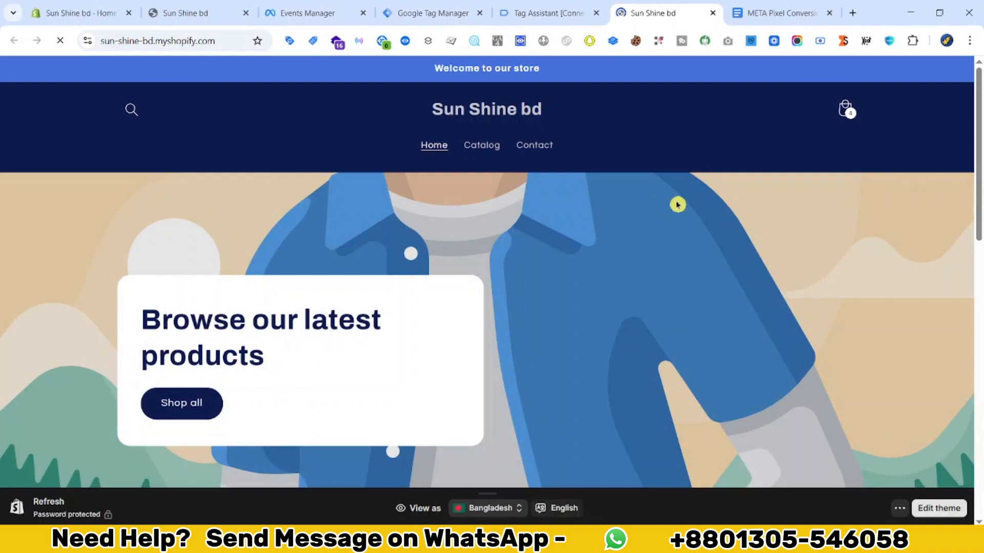
scroll(677, 205, down, 10)
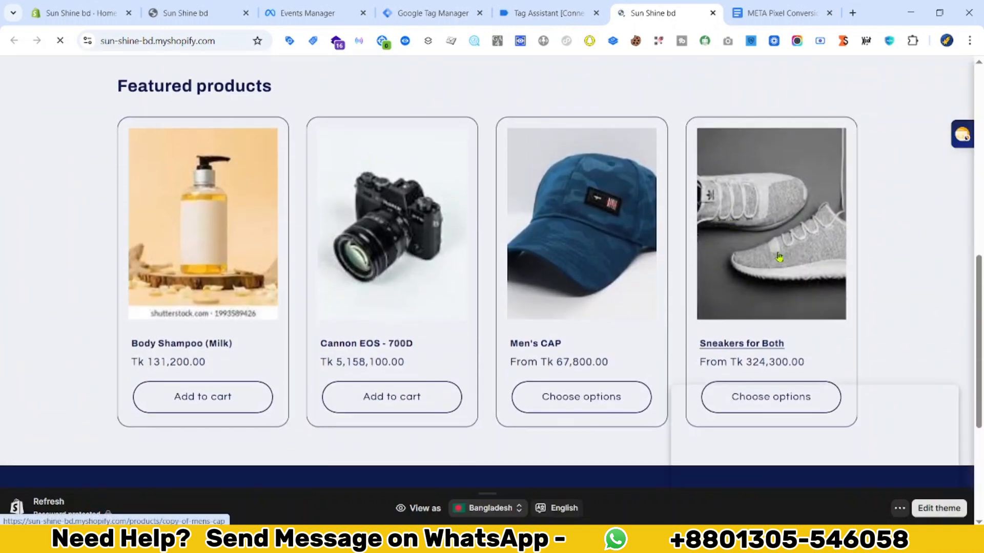
click(431, 269)
click(76, 258)
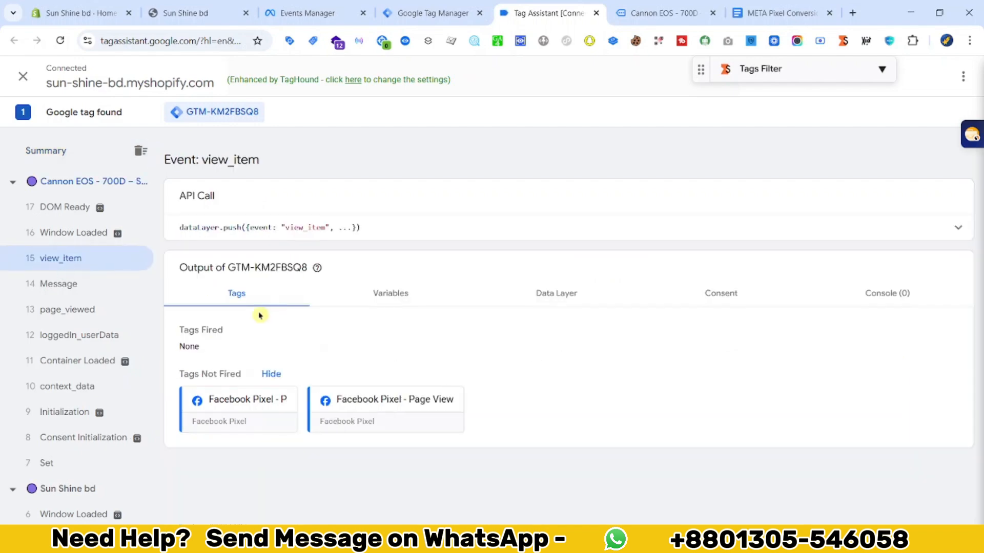
Add the Cannon EOS - 700D to the cart and inspect the API call data of the add_to_cart event in Tag Assistant
click(649, 7)
scroll(564, 389, down, 1)
click(579, 380)
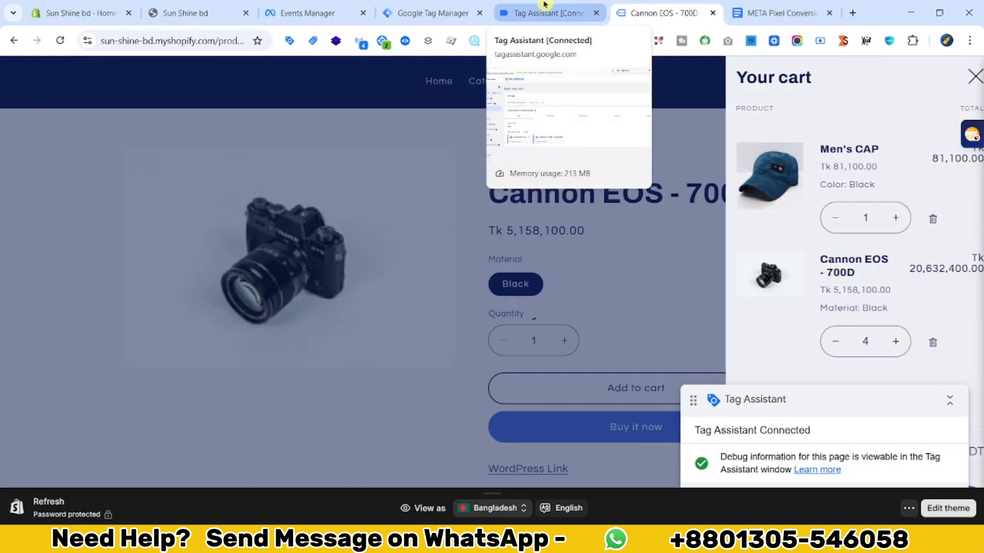
click(542, 5)
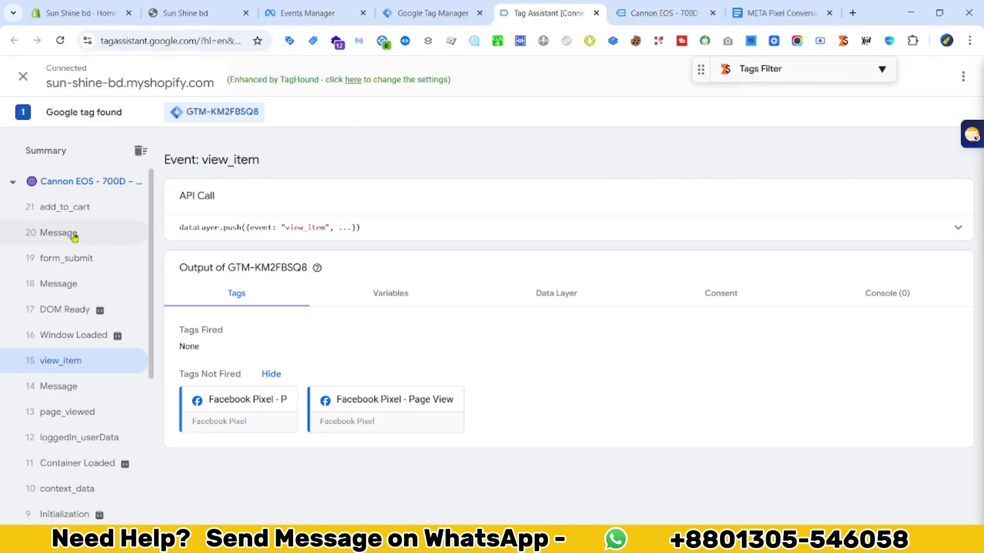
click(62, 208)
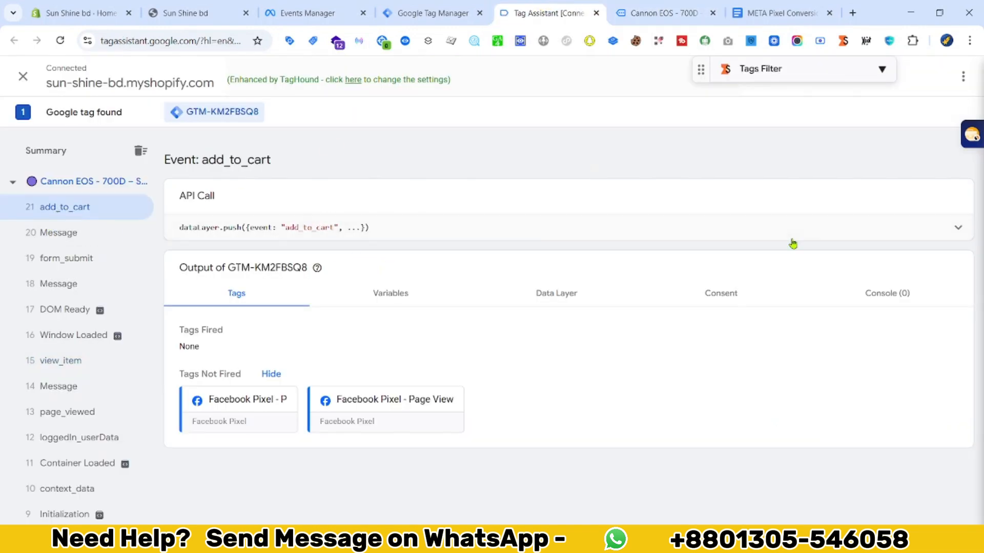
click(911, 233)
scroll(942, 250, down, 5)
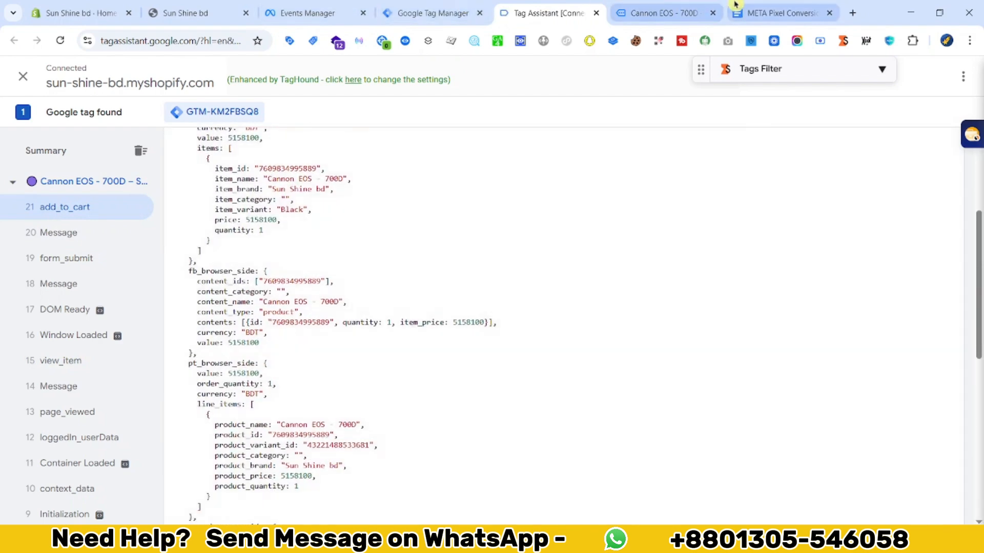
Check the ViewContent parameter names in the META Pixel Conversion API document
click(774, 13)
scroll(411, 394, down, 1)
scroll(420, 396, up, 2)
scroll(424, 397, down, 2)
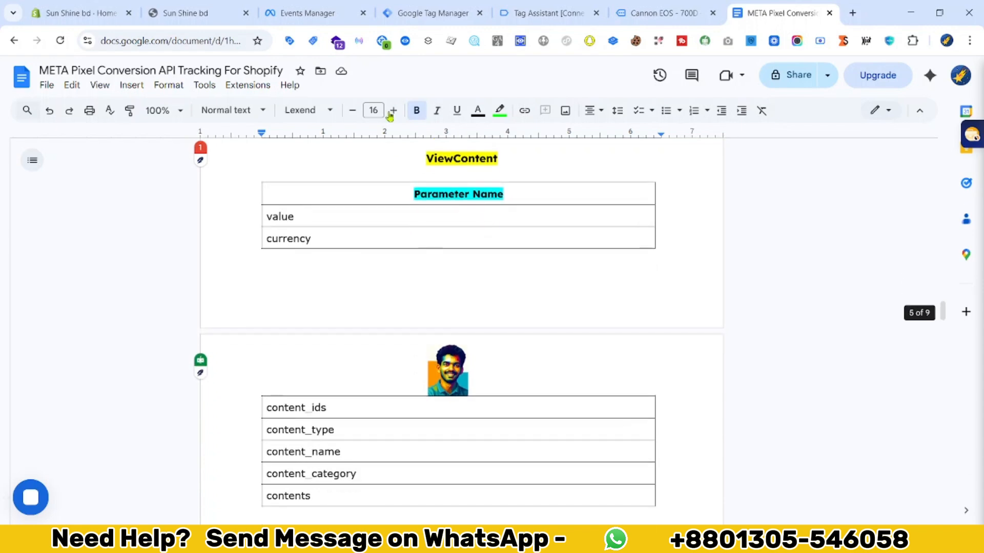
Review the user-defined variables of the container in Google Tag Manager
click(438, 14)
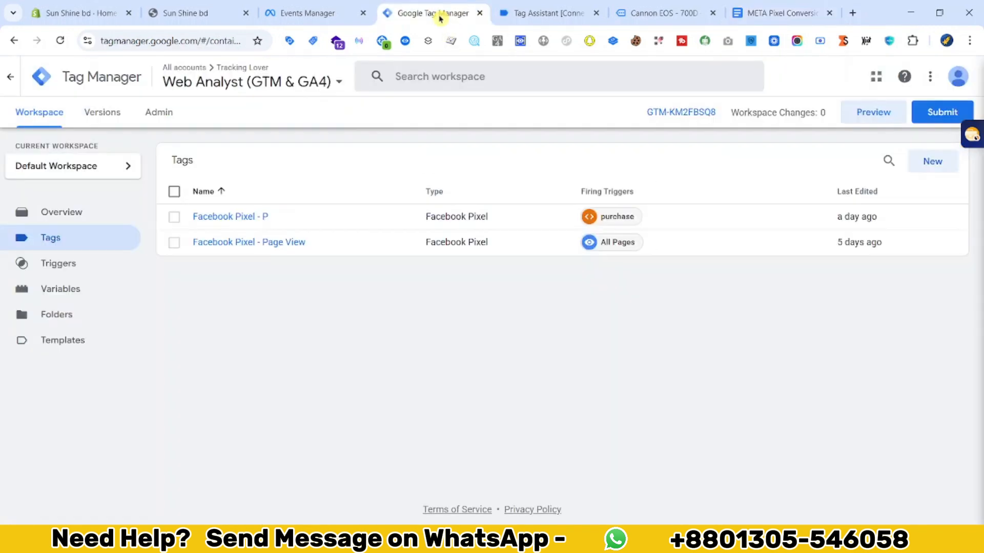
click(78, 294)
scroll(394, 322, down, 3)
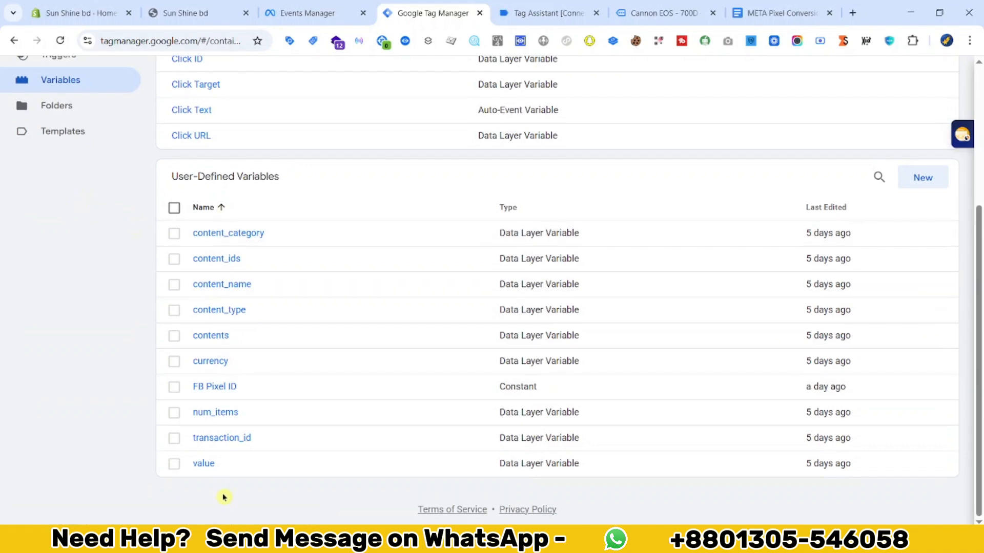
Examine the fb_browser_side parameters in the add_to_cart event's API call in Tag Assistant
click(210, 335)
click(543, 6)
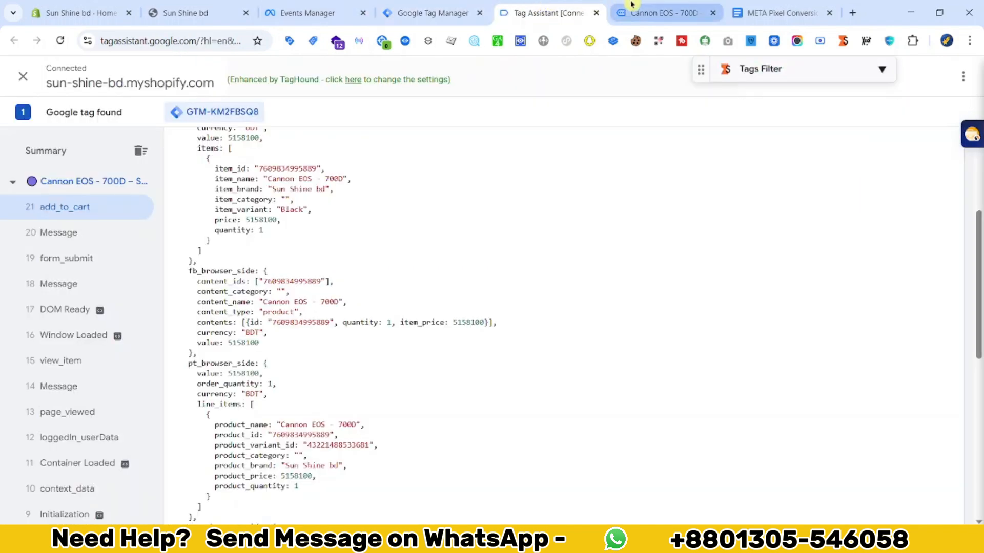
scroll(286, 398, up, 3)
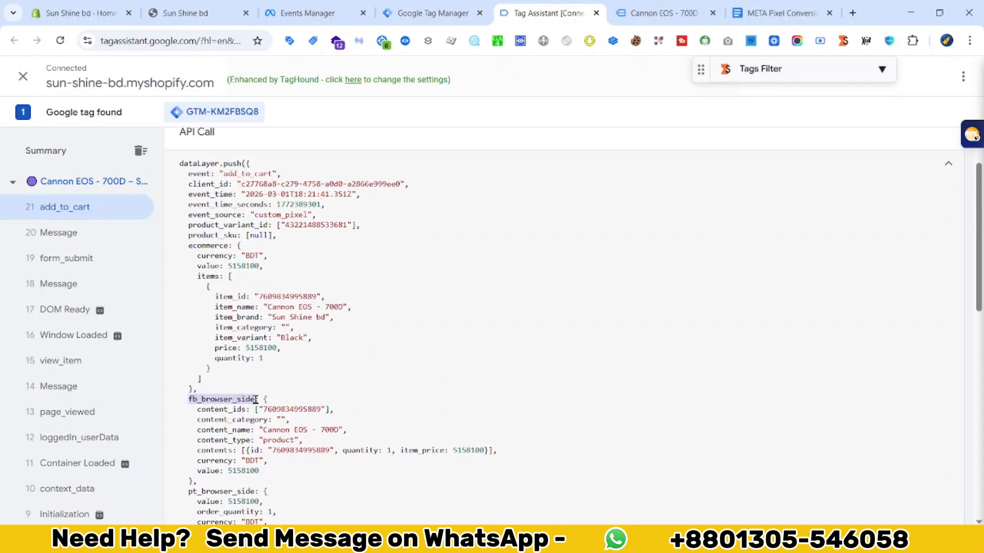
scroll(257, 409, down, 2)
drag(260, 407, 186, 347)
triple_click(197, 346)
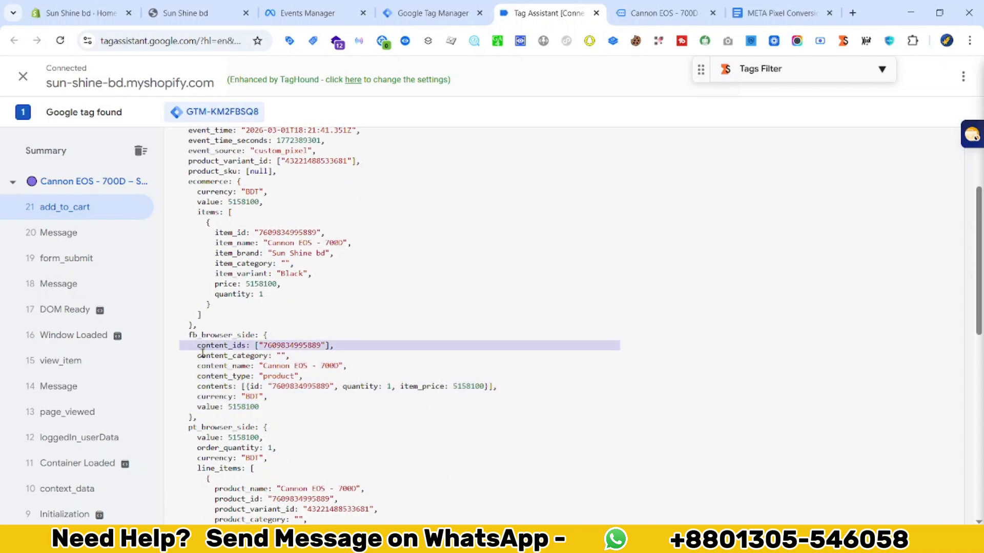
drag(282, 406, 180, 343)
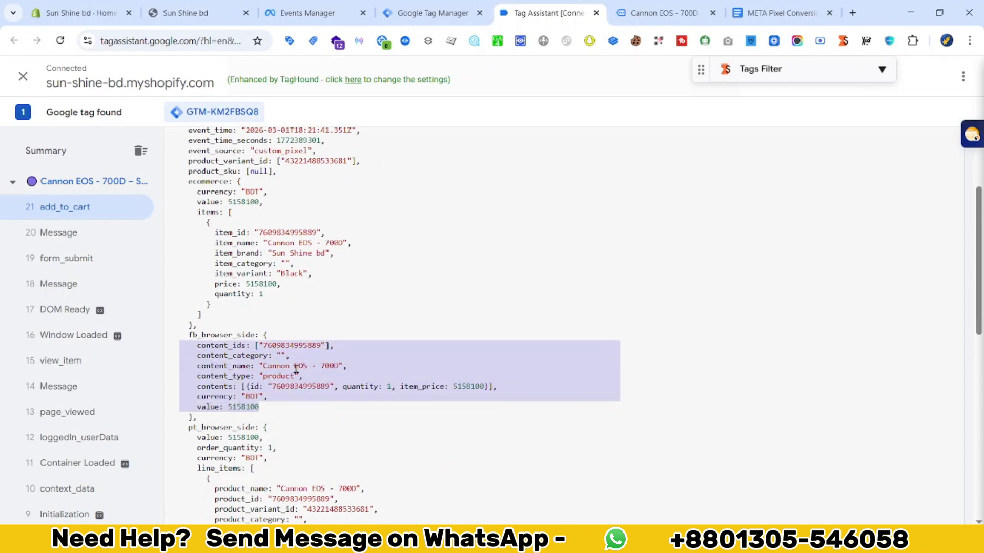
scroll(325, 386, down, 2)
scroll(395, 433, up, 4)
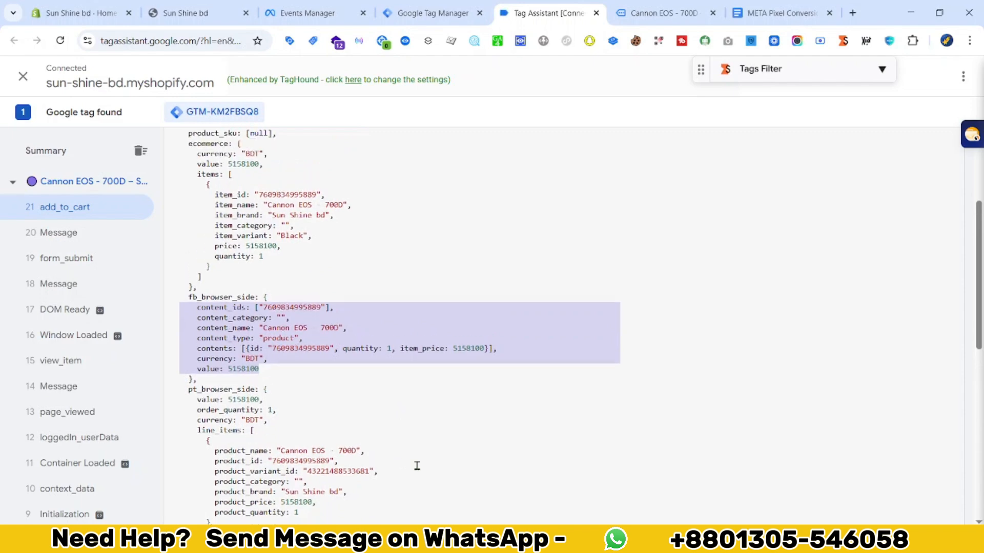
scroll(388, 408, down, 2)
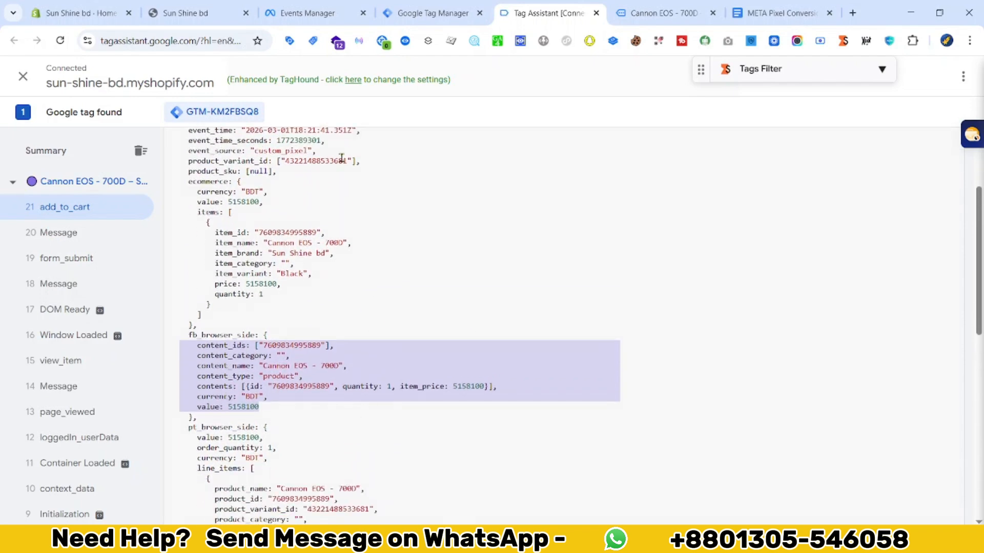
Create a new tag in the Google Tag Manager container using the Facebook Pixel tag type
click(408, 13)
click(100, 346)
scroll(101, 345, up, 3)
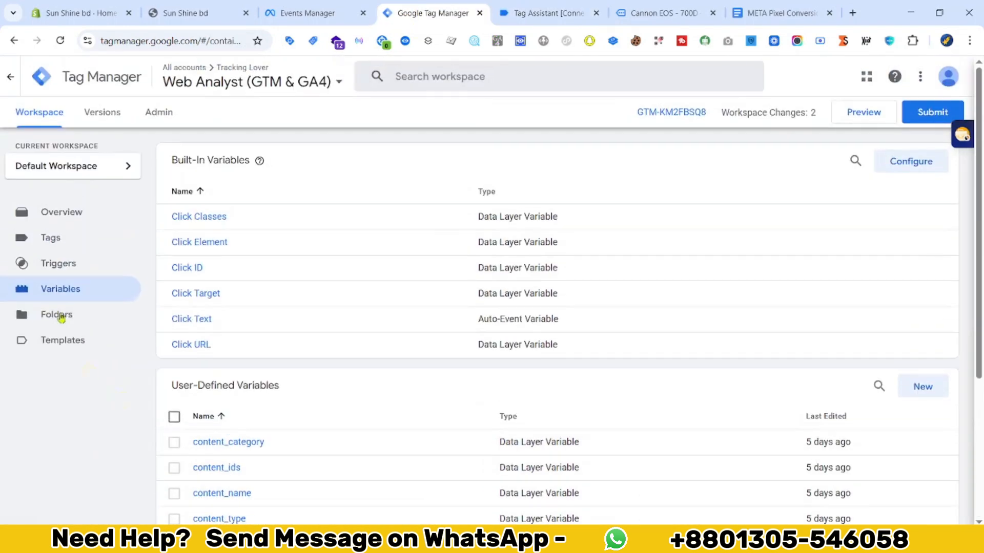
click(60, 240)
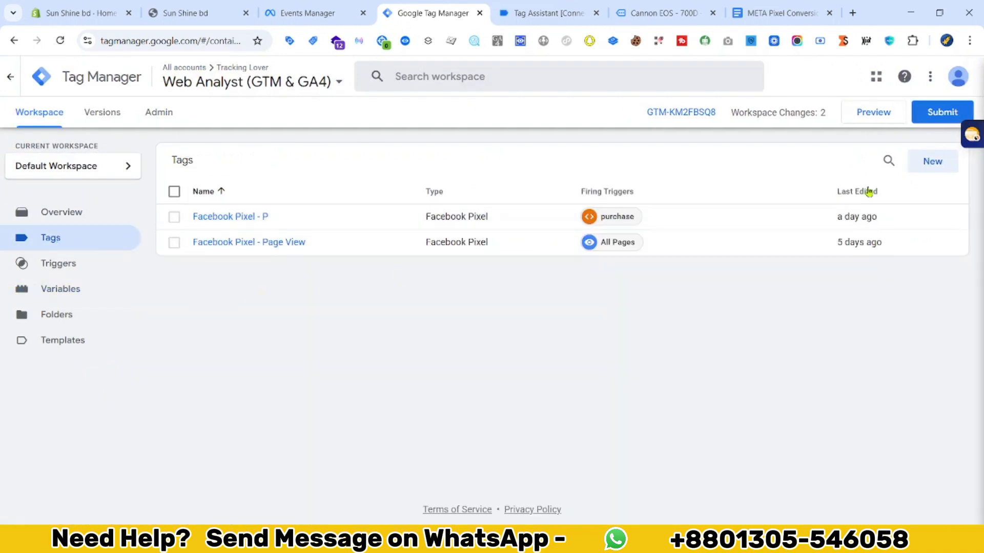
click(931, 171)
click(595, 188)
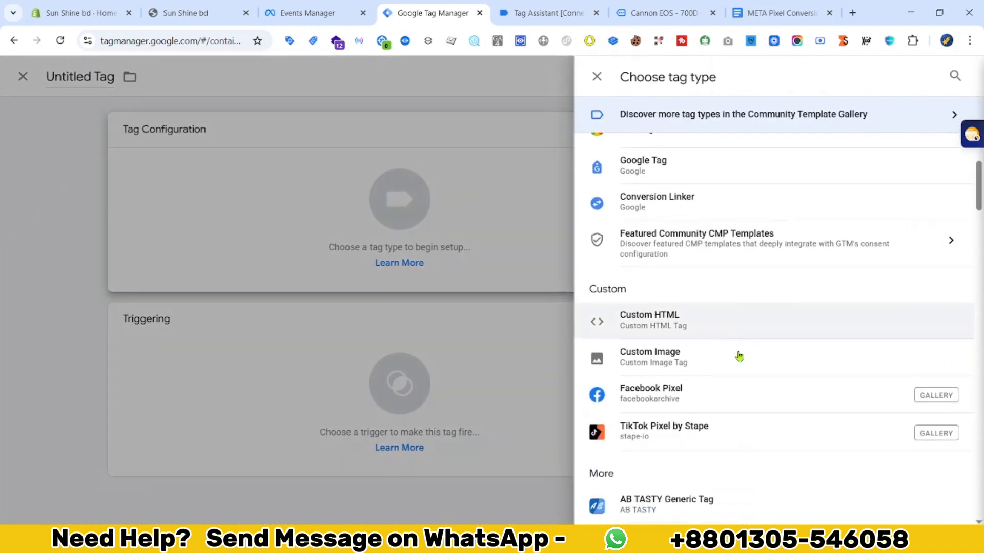
click(666, 331)
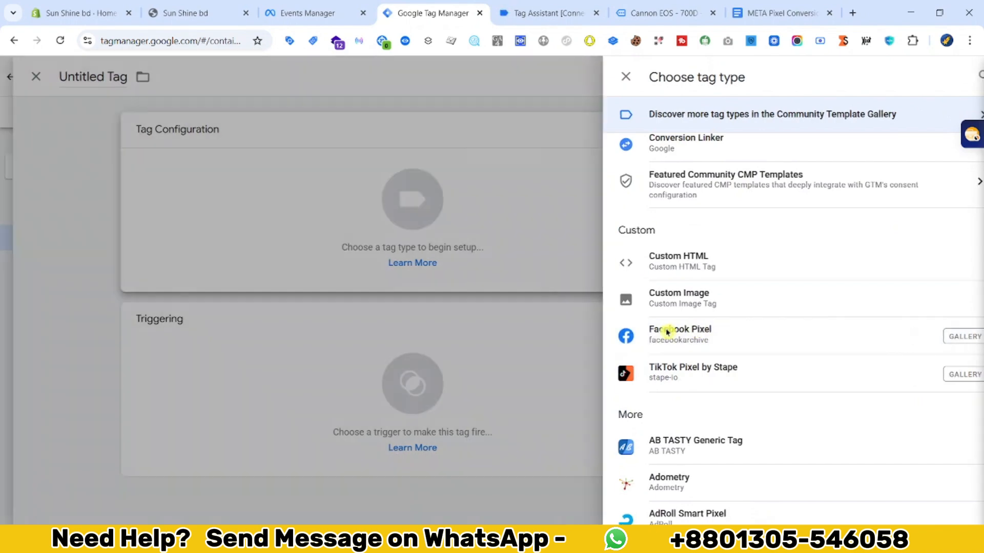
Set the tag's Facebook Pixel ID to {{FB Pixel ID}} and its standard event name to ViewContent
mouse_move(507, 297)
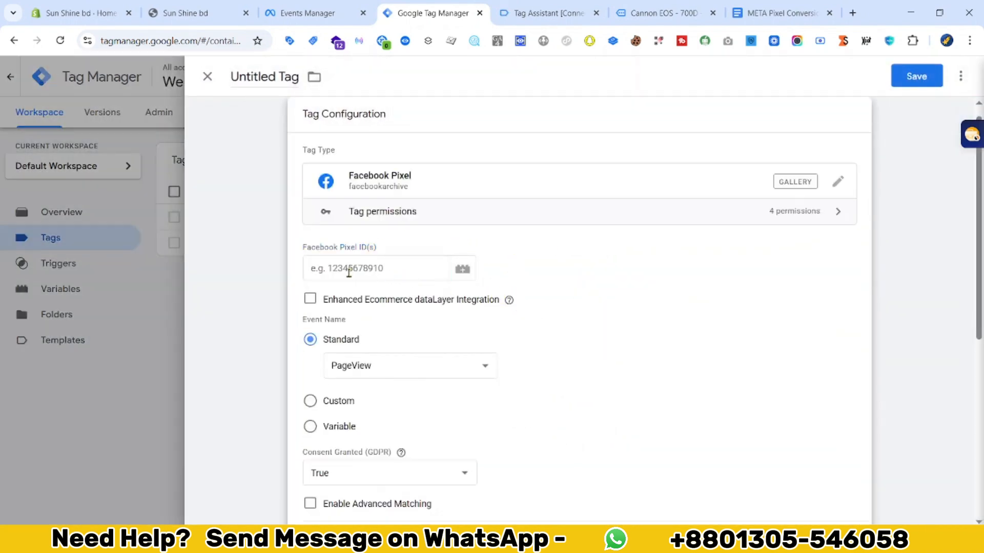
text({{f)
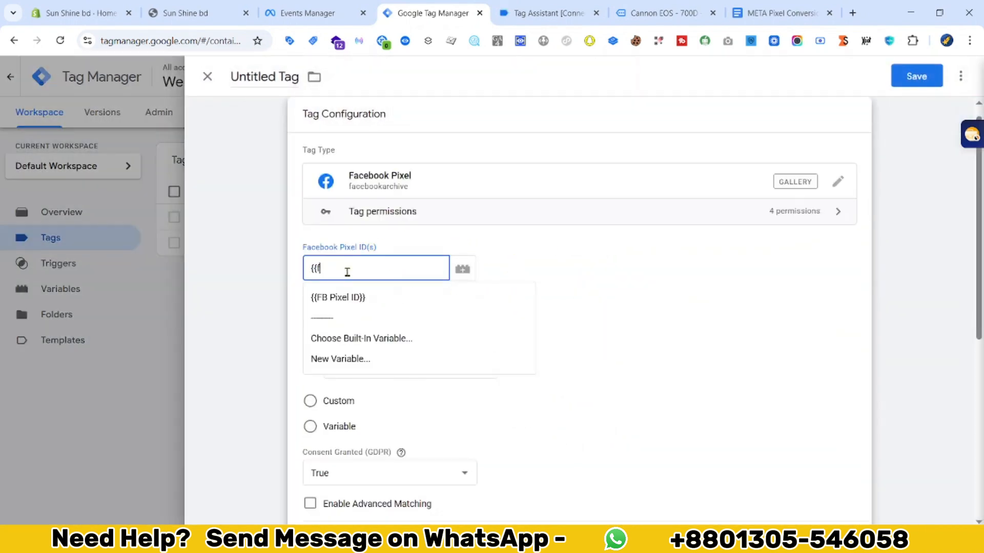
click(391, 303)
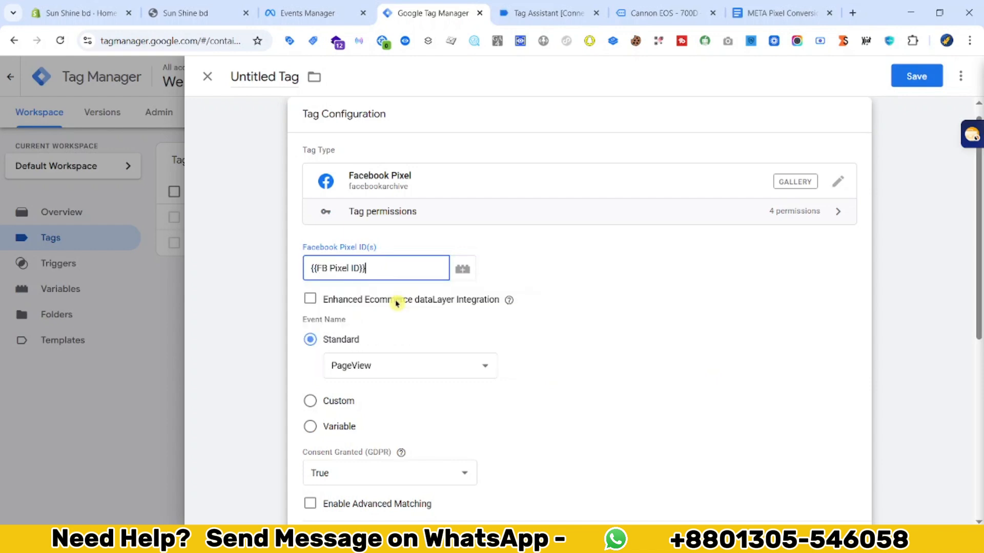
scroll(495, 350, down, 1)
click(424, 308)
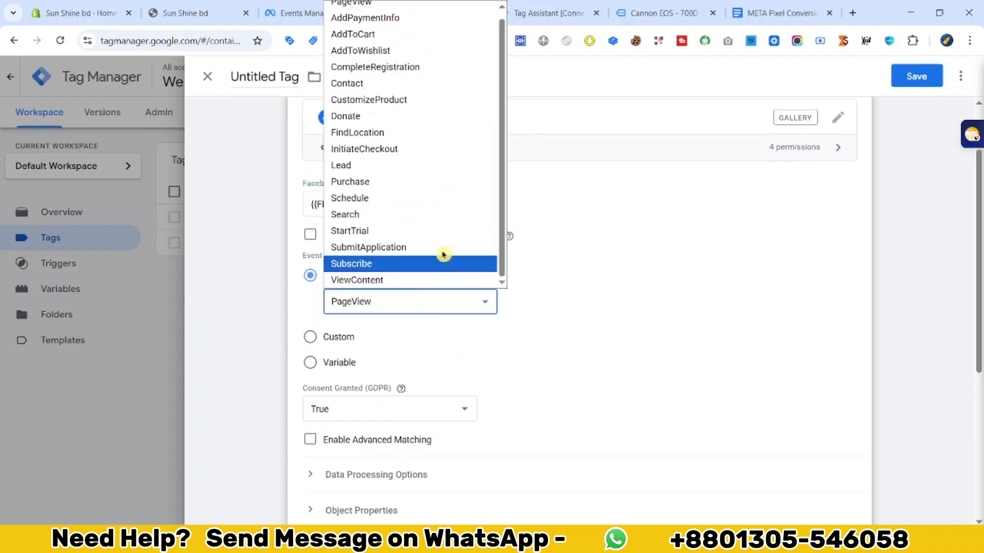
click(398, 282)
scroll(538, 333, down, 2)
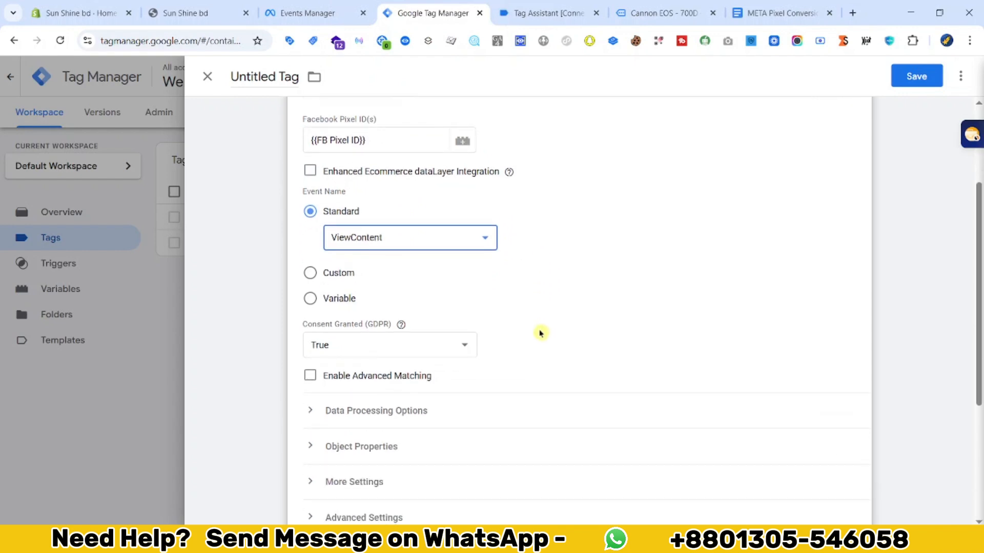
Expand the tag's Object Properties and add five empty property rows
scroll(413, 314, down, 1)
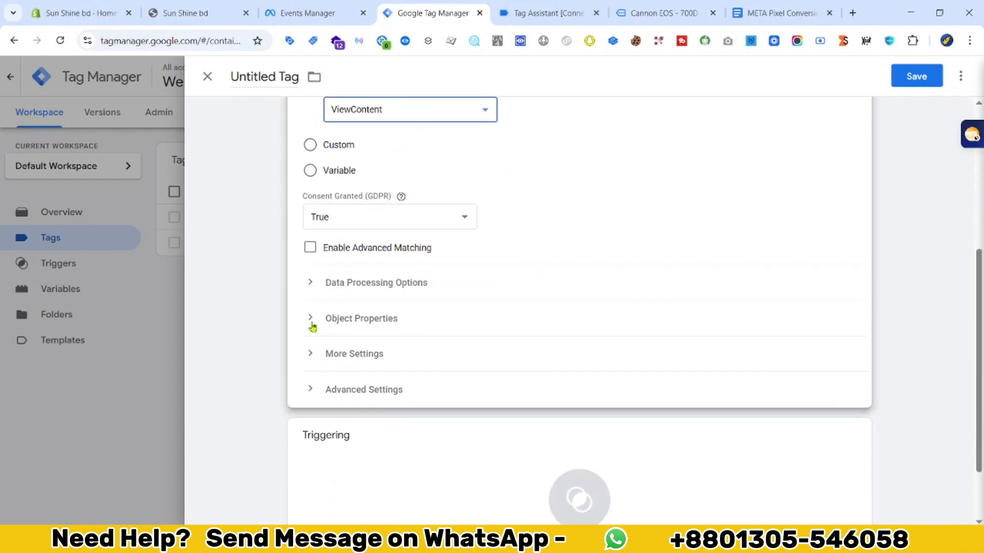
click(310, 322)
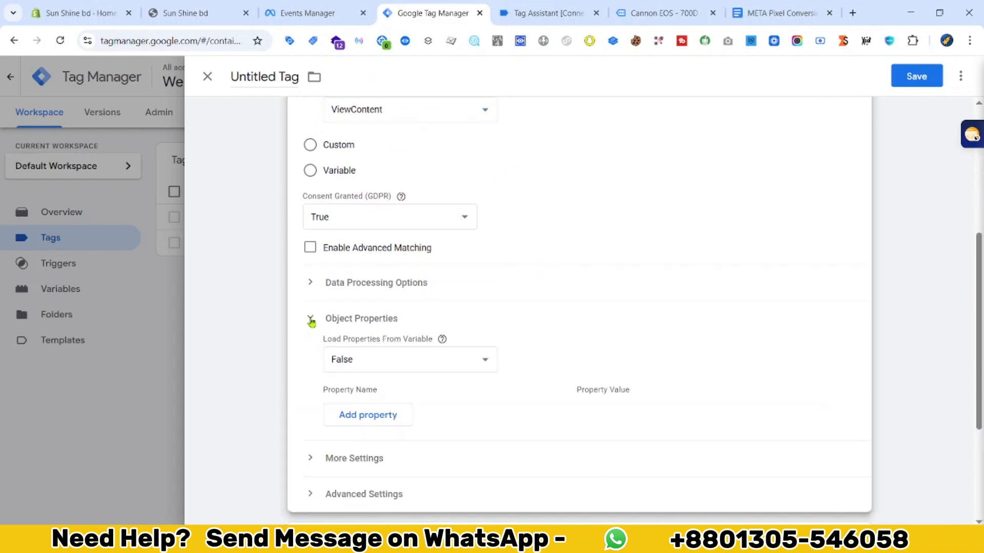
scroll(407, 338, down, 1)
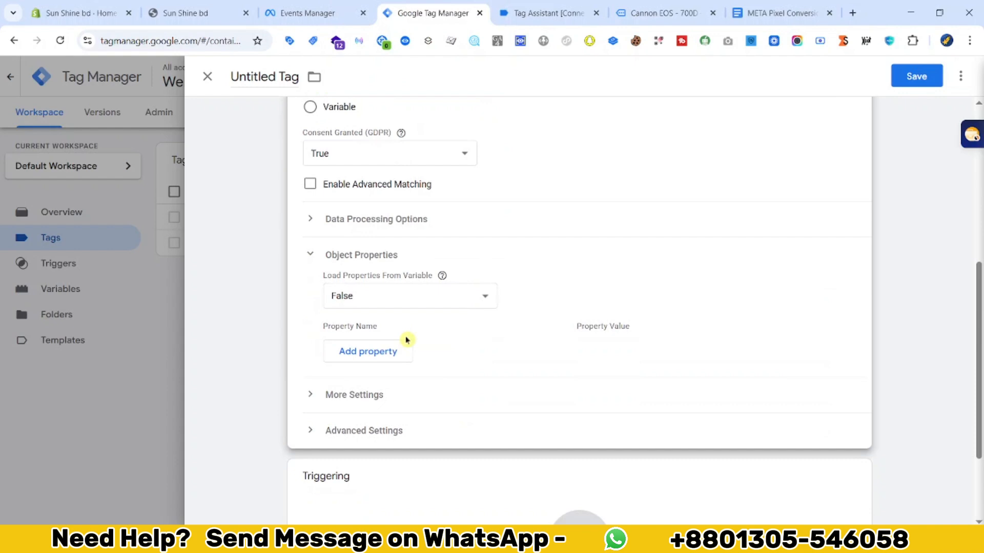
click(369, 355)
click(374, 382)
scroll(390, 407, down, 2)
click(383, 293)
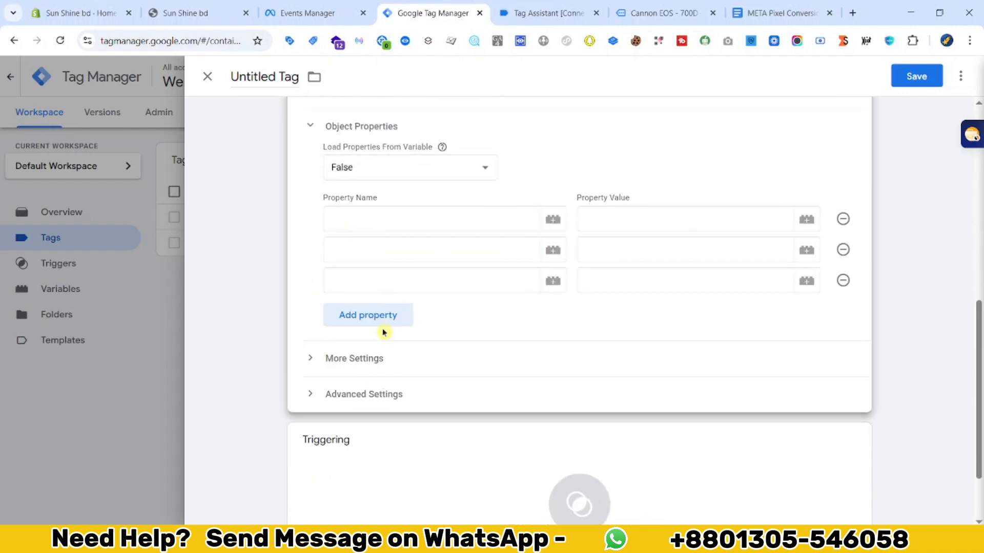
click(381, 327)
click(382, 343)
Copy the parameter name value from the ViewContent table in the META Pixel document into the first property name
click(359, 218)
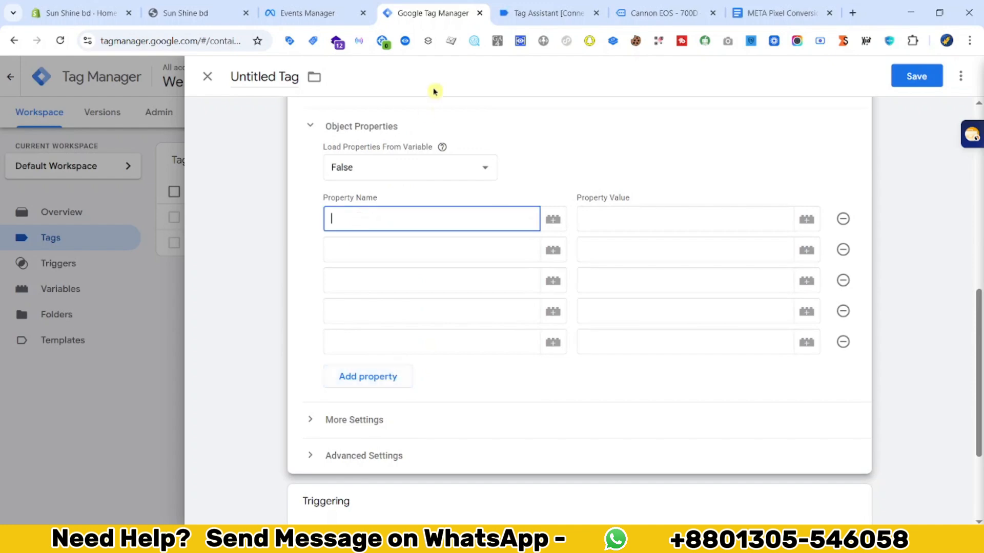
drag(774, 4, 548, 12)
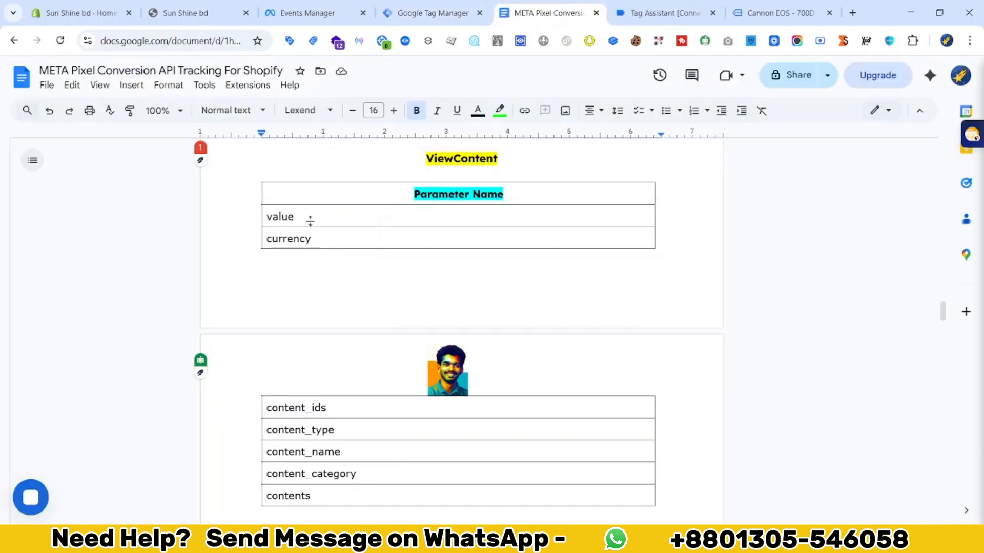
double_click(285, 217)
right_click(285, 217)
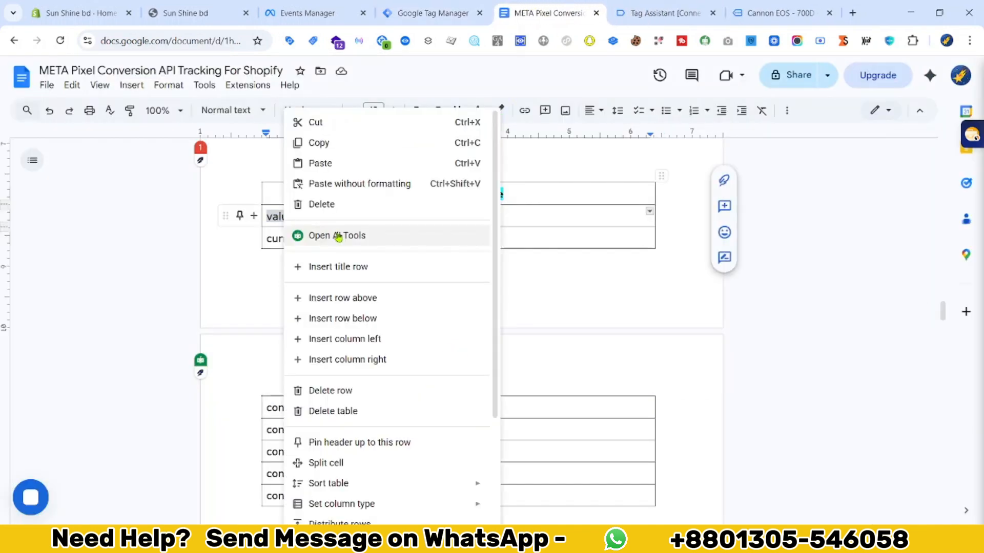
click(338, 148)
click(453, 7)
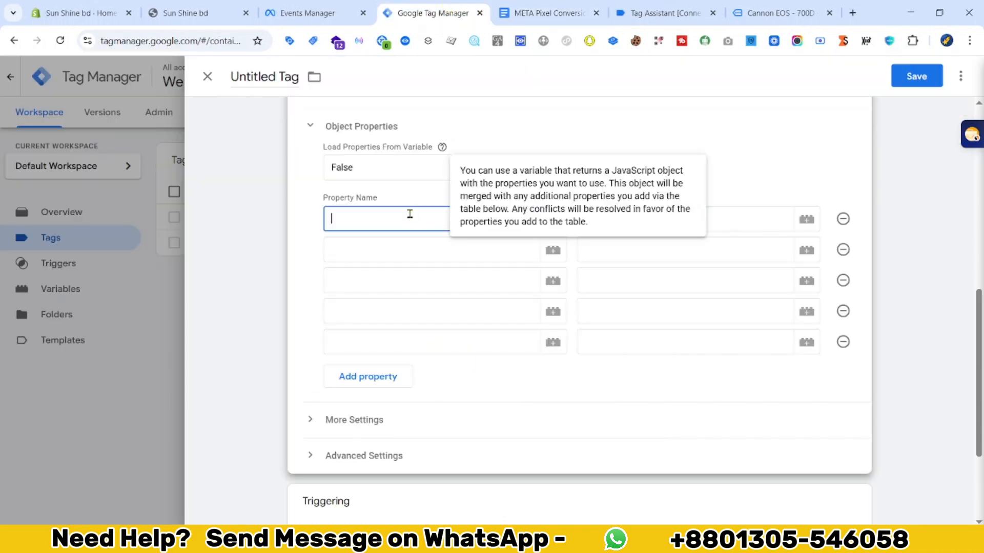
Copy the parameter name currency from the META Pixel document into the second property name of the tag
click(547, 4)
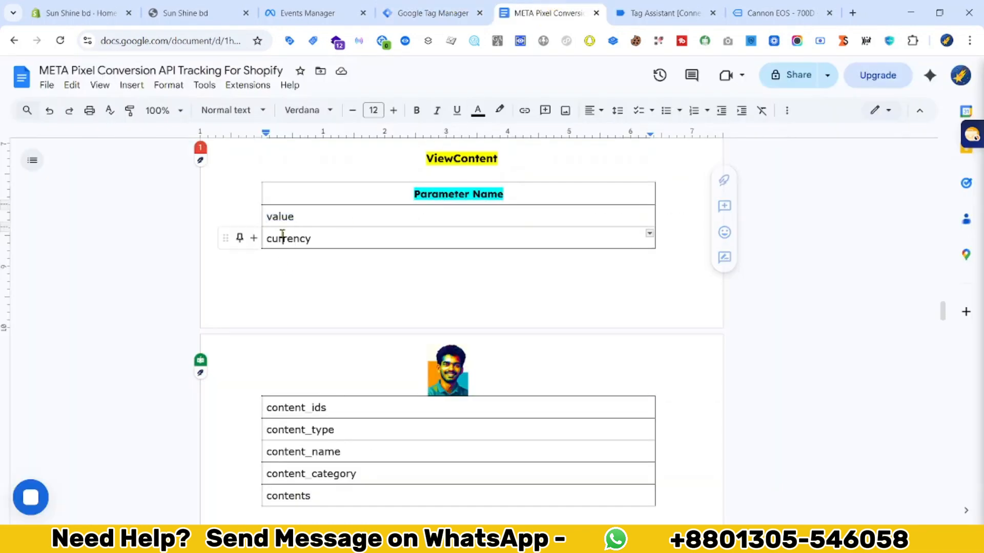
double_click(281, 238)
right_click(281, 238)
click(318, 142)
click(410, 13)
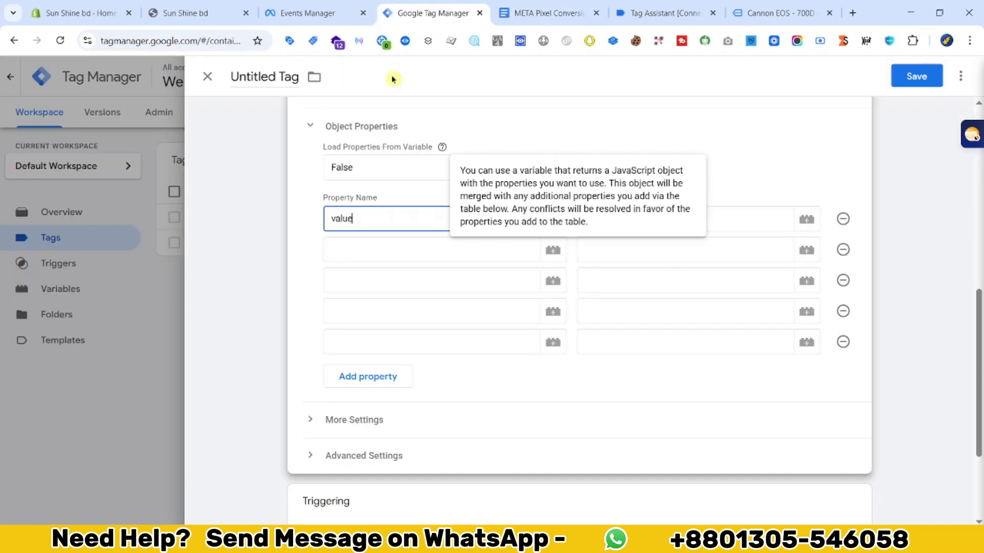
Copy the parameter name content_ids from the META Pixel document into the third property name of the tag
click(559, 13)
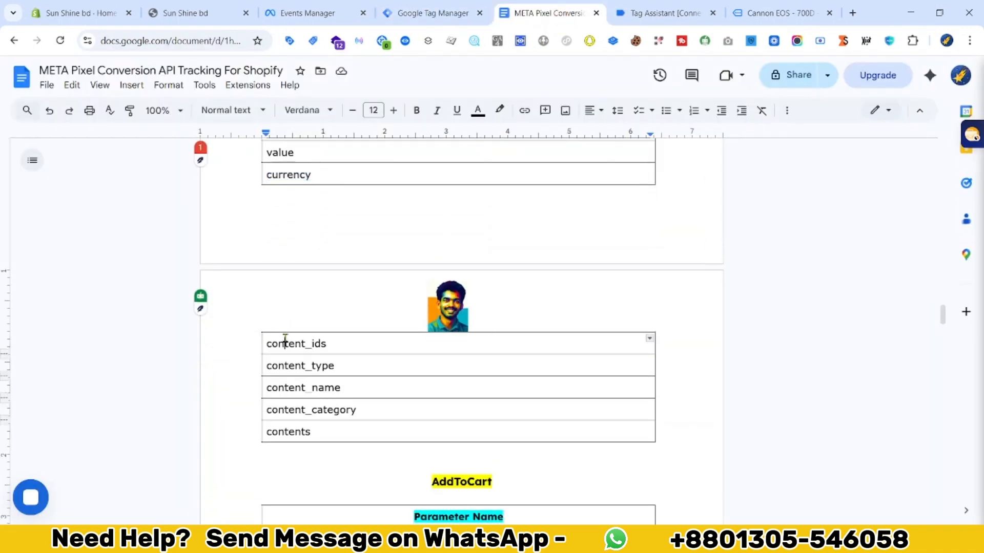
double_click(285, 342)
right_click(285, 343)
click(352, 142)
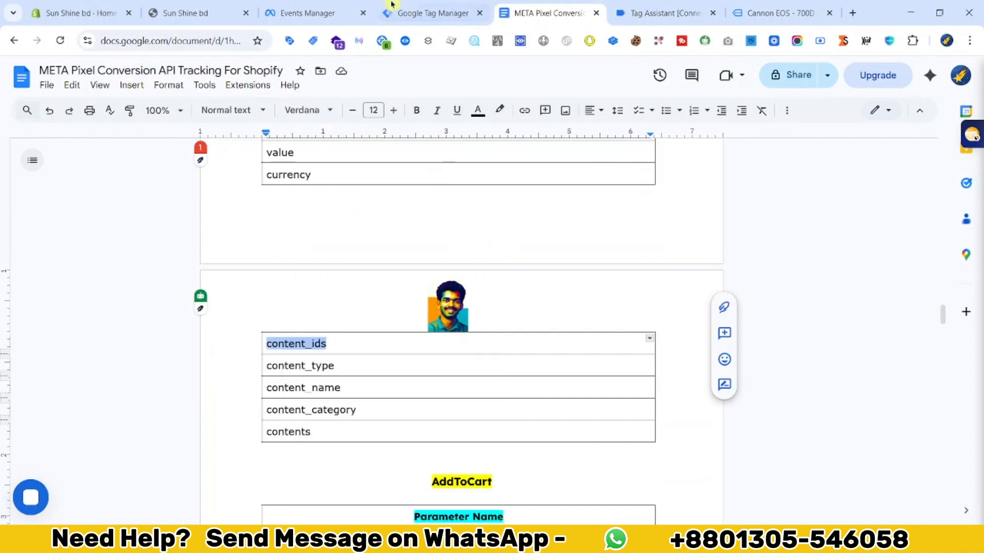
click(392, 5)
click(353, 277)
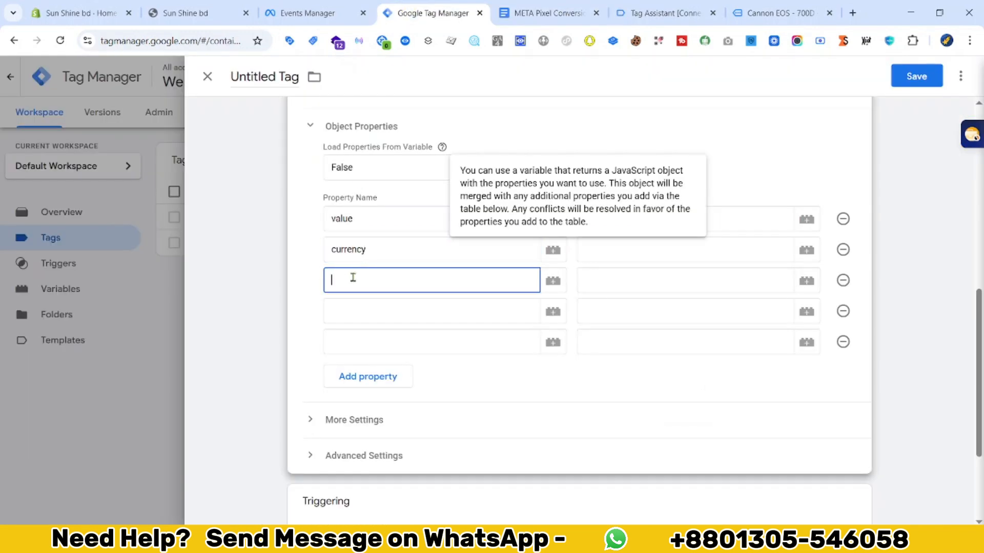
Copy the parameter name content_type from the META Pixel document into the fourth property name of the tag
click(361, 312)
click(548, 13)
double_click(284, 366)
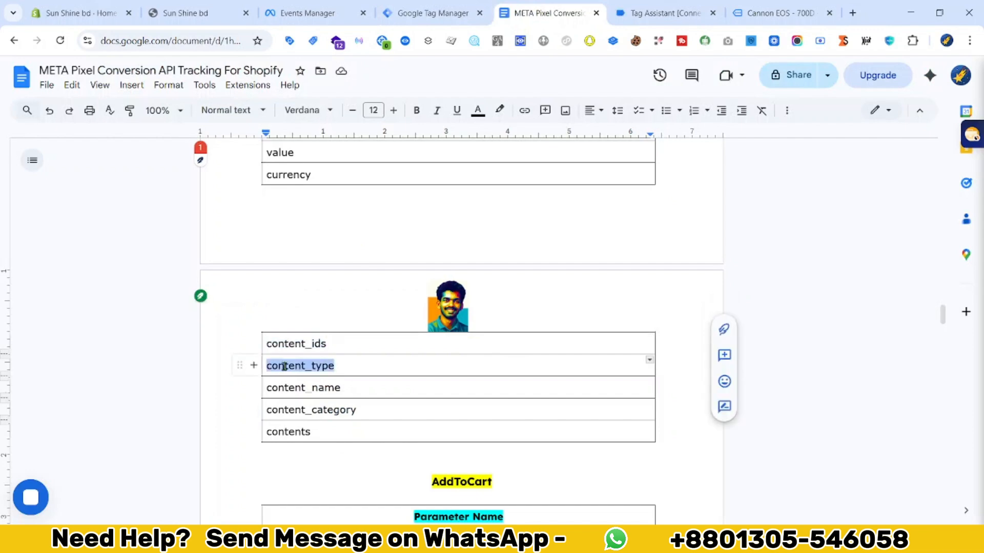
right_click(284, 366)
click(345, 145)
click(397, 14)
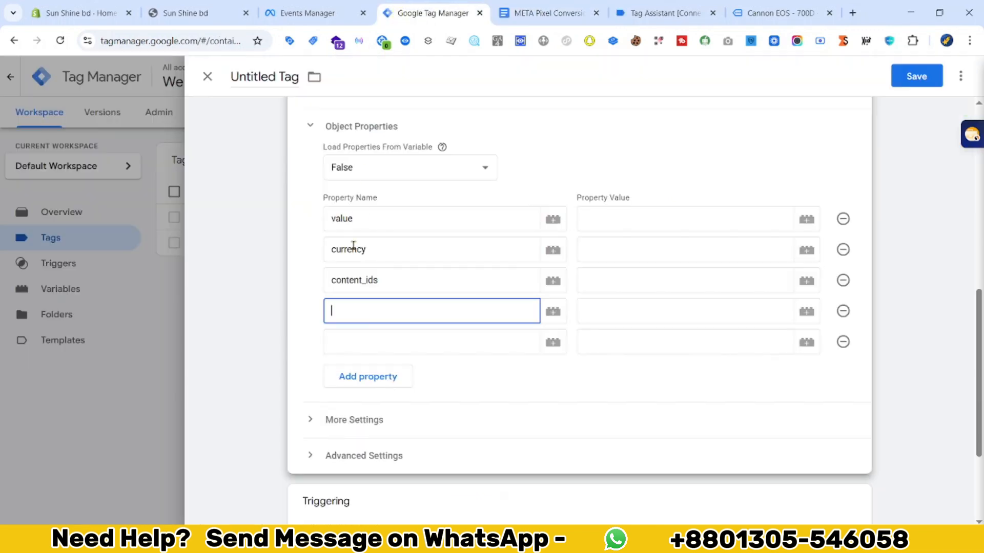
Copy the parameter name content_name from the document into the fifth property name and add a sixth property row
click(548, 13)
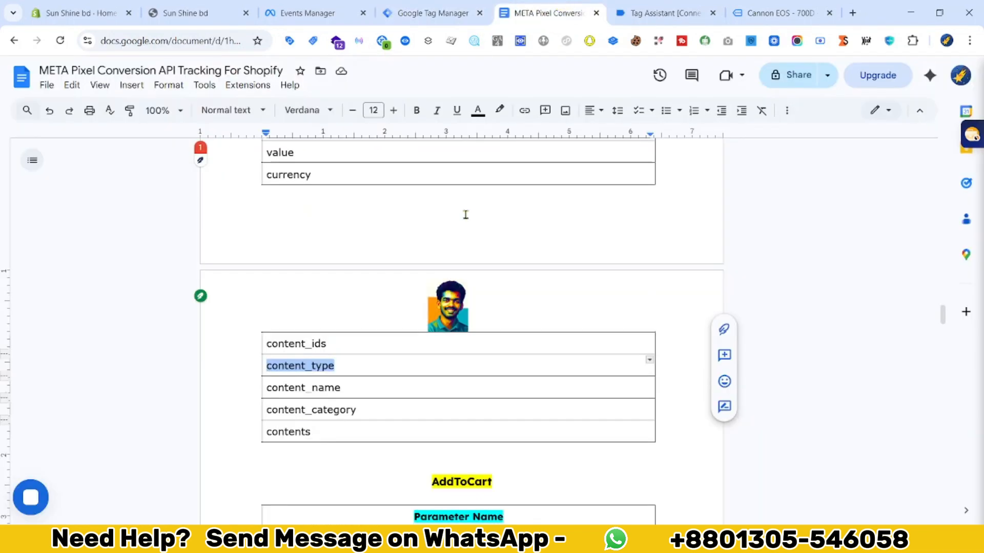
double_click(325, 388)
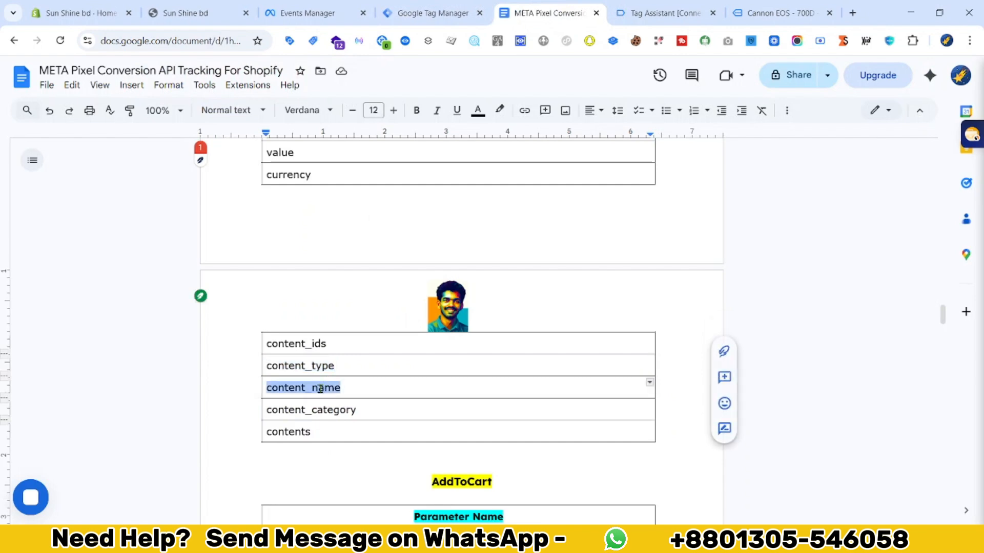
click(450, 11)
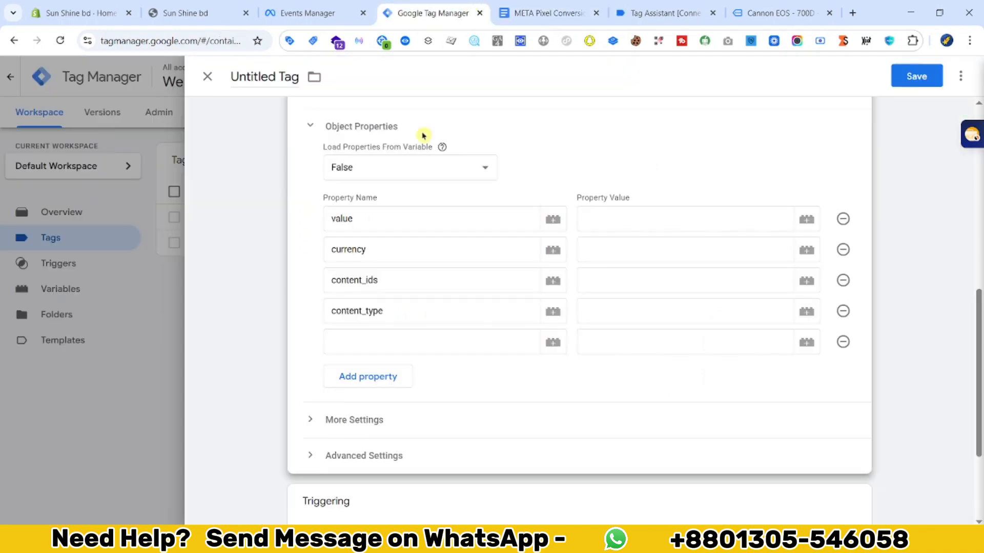
click(367, 381)
Copy the parameter name content_category from the META Pixel document into the sixth property name and add a seventh property row
key(ctrl+Tab)
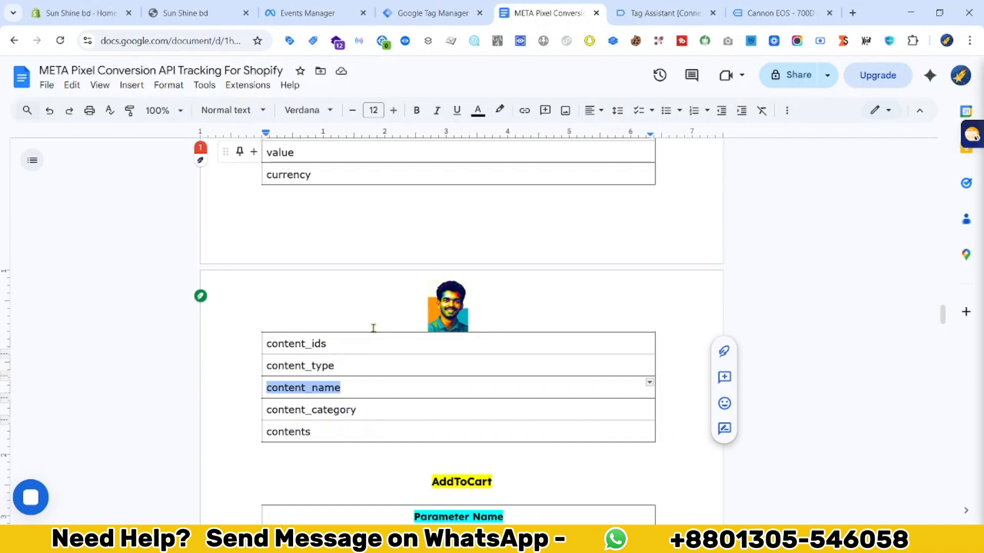
double_click(326, 410)
click(398, 14)
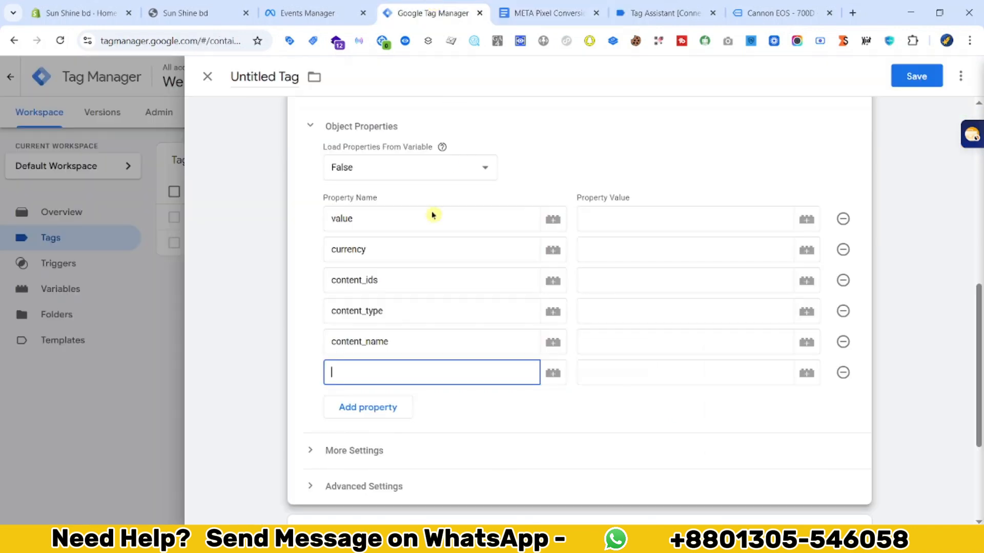
click(363, 397)
Copy the parameter name contents from the META Pixel document into the seventh property name of the tag
click(523, 13)
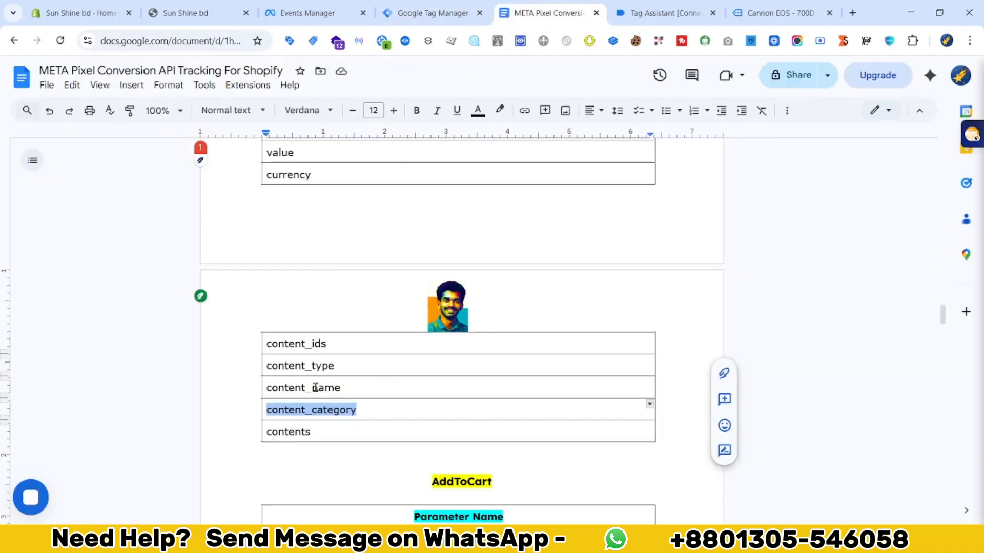
double_click(285, 431)
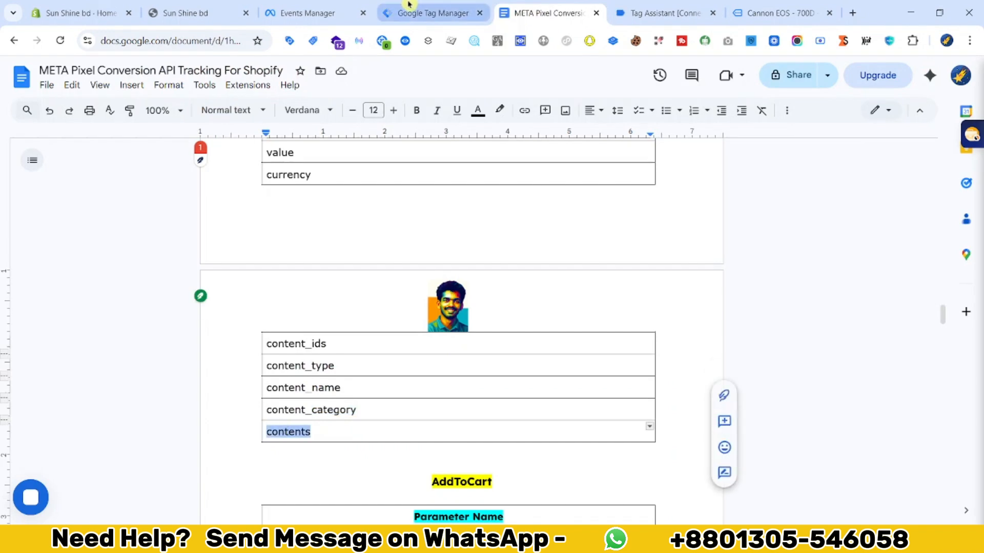
click(409, 5)
key(ctrl+v)
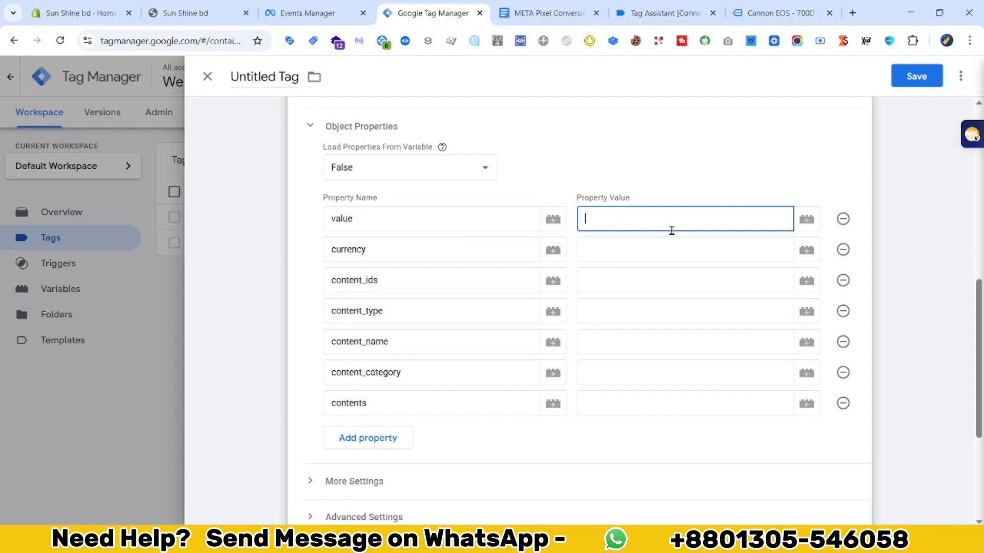
Assign the variables {{value}} and {{currency}} as the property values of value and currency
text({{v)
click(599, 247)
click(599, 249)
text({{cur)
click(612, 277)
Assign the variables {{content_ids}} and {{content_type}} as the property values of content_ids and content_type
click(612, 280)
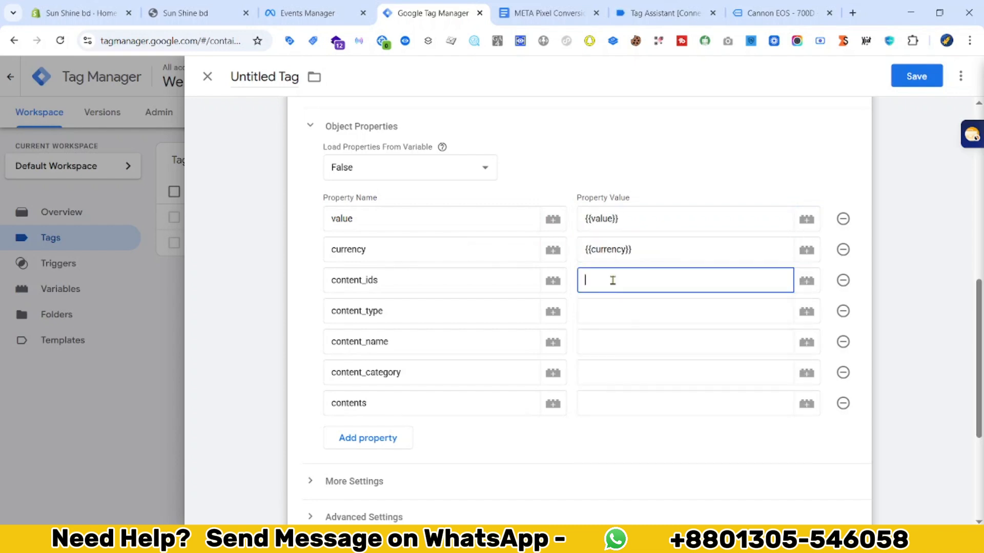
text({{c)
click(636, 318)
click(635, 315)
text(p)
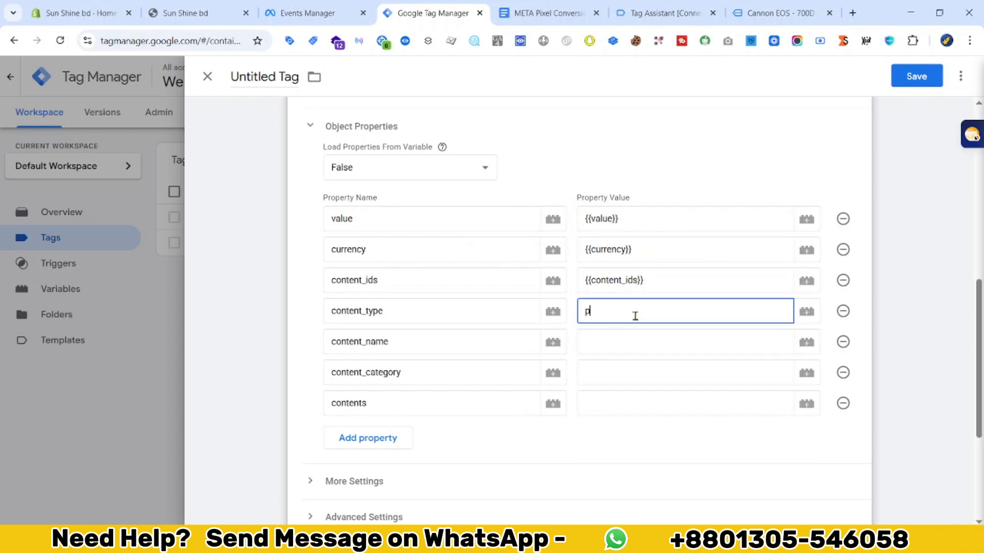
text(ro)
key(BackSpace)
key(BackSpace)
key(BackSpace)
text({{t)
click(616, 204)
Assign the variables {{content_name}}, {{content_category}} and {{contents}} as the property values of the three remaining properties
click(647, 340)
text({{name)
click(636, 373)
click(639, 370)
text({{cat)
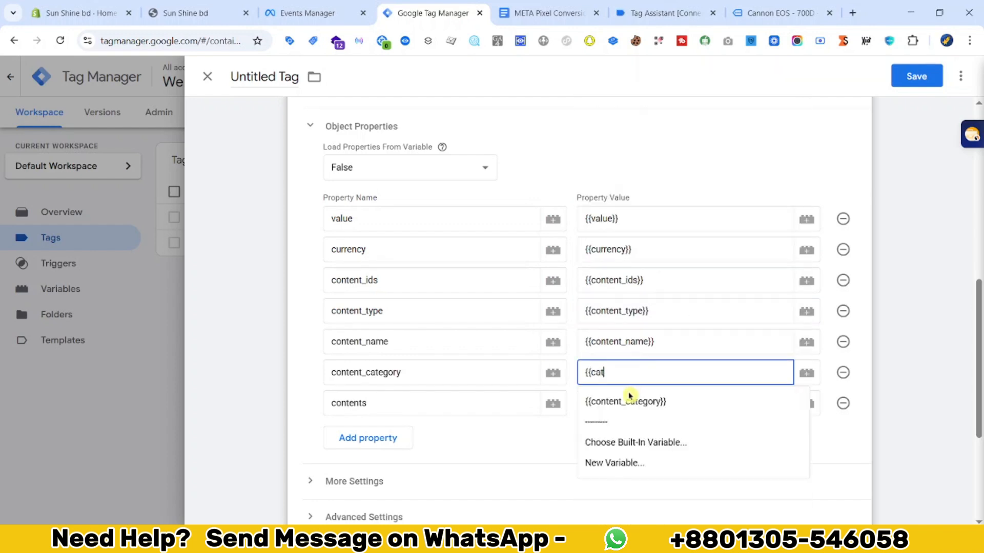
click(632, 402)
click(624, 405)
text({{cont)
click(657, 314)
Check the view_item trigger against the view_item event in Tag Assistant and assign that trigger to the ViewContent tag
scroll(681, 370, down, 2)
click(595, 410)
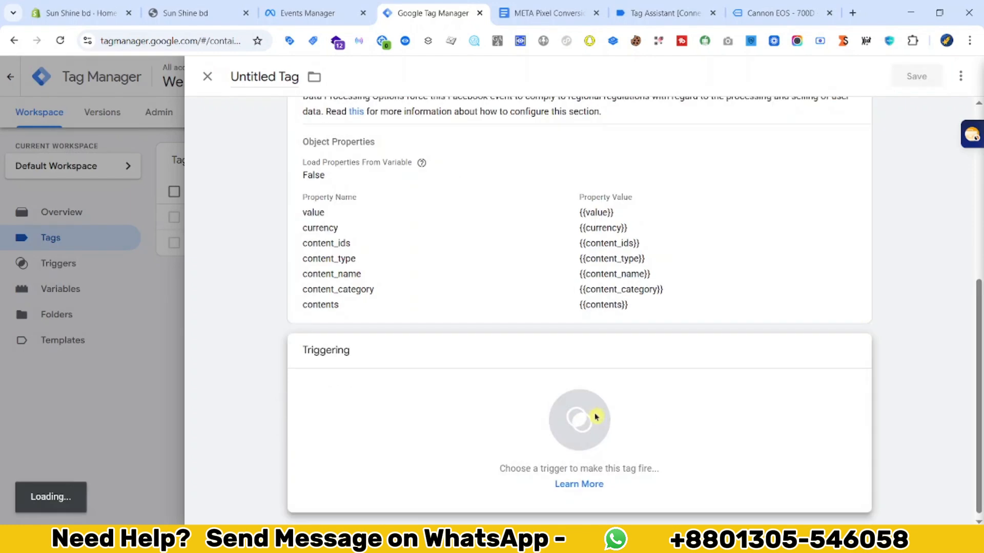
click(588, 422)
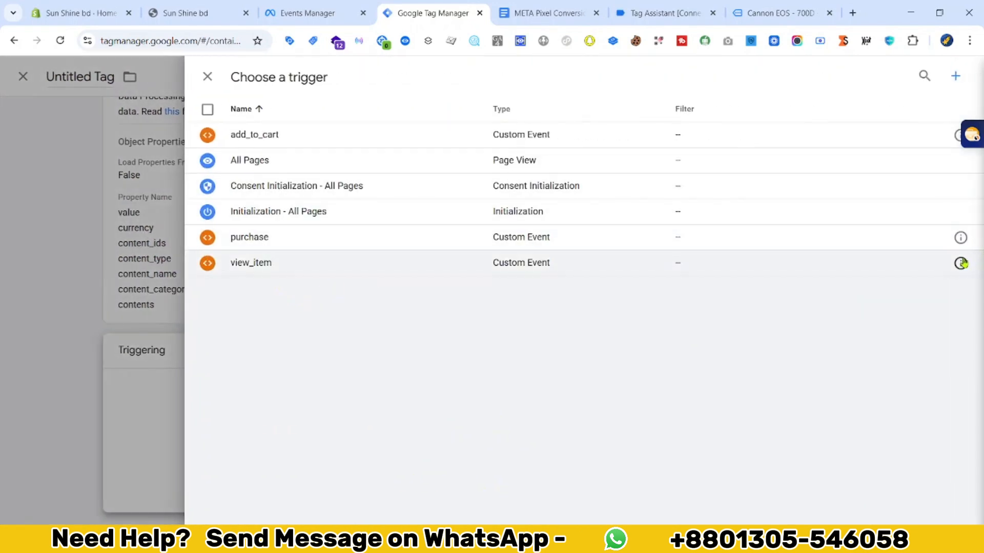
click(960, 262)
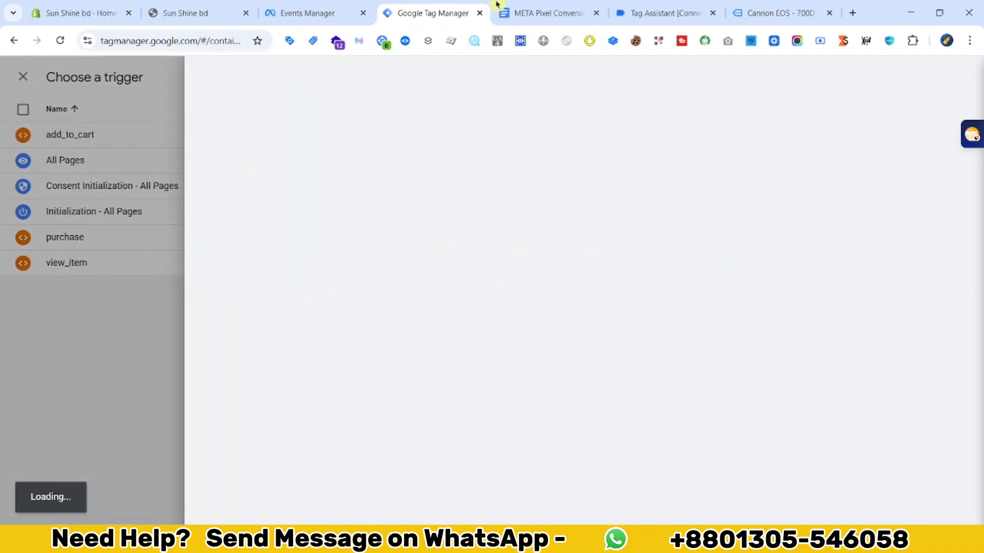
click(686, 6)
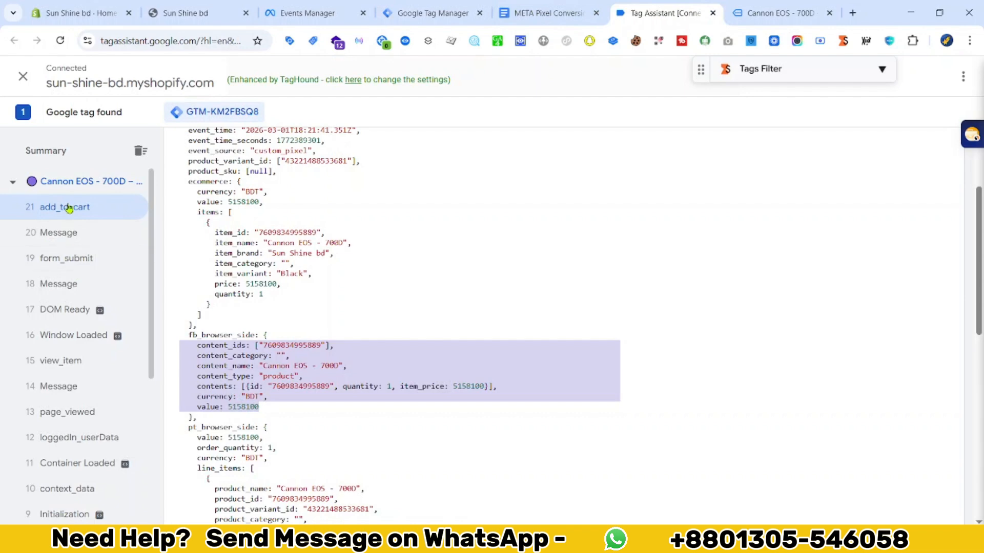
click(72, 363)
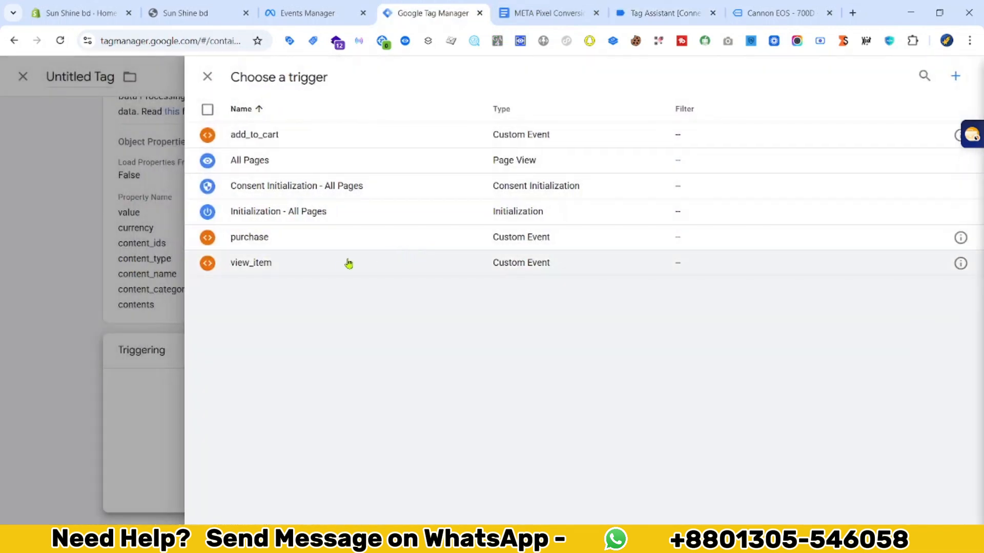
click(347, 261)
Name the tag "Facebook - ViewContent || Tag" and save it
scroll(512, 268, up, 6)
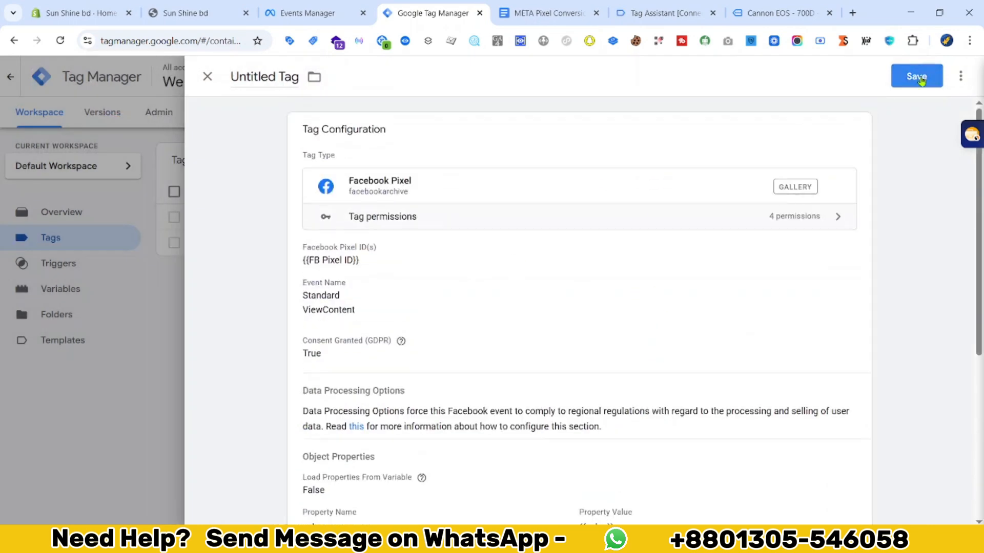
double_click(258, 76)
text(Faceb)
text(ook - ViewContent ||)
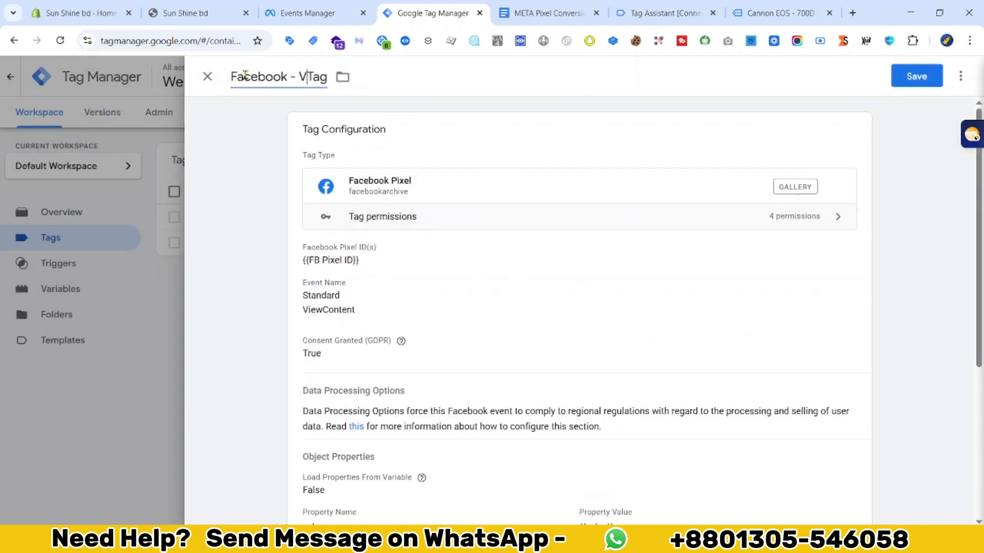
key(ctrl+s)
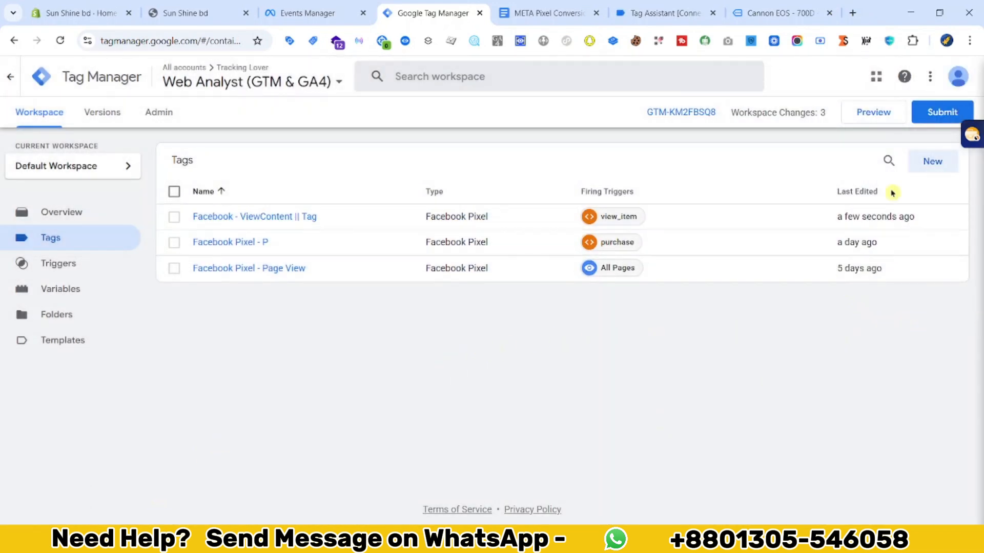
Create a new tag with Facebook Pixel as its tag type
click(929, 170)
click(659, 222)
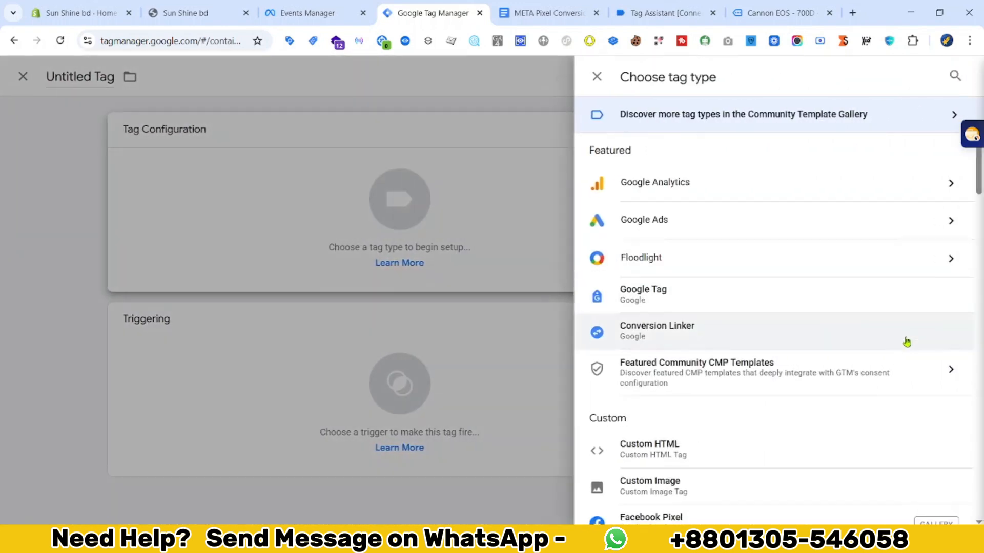
scroll(685, 456, down, 1)
click(661, 463)
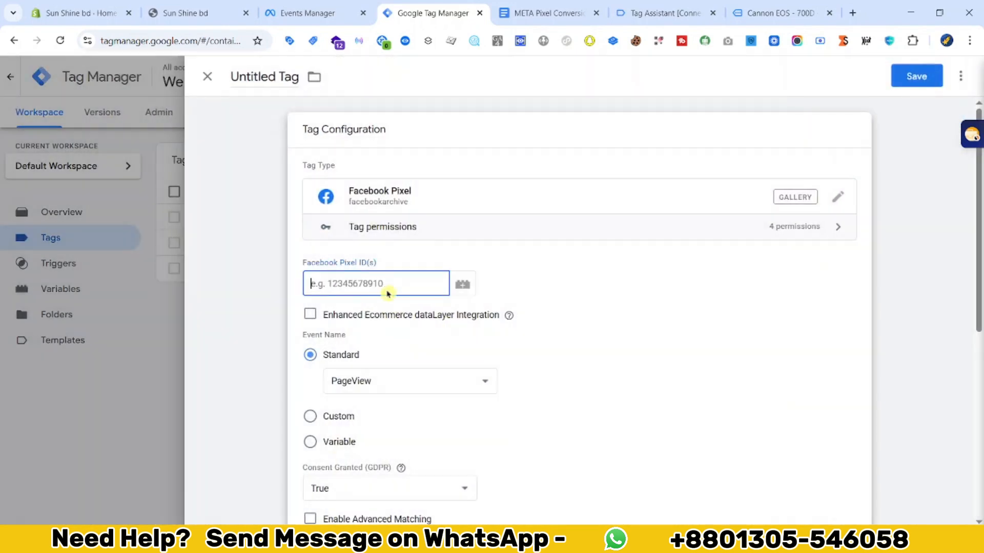
Set the Facebook Pixel ID to {{FB Pixel ID}} and the standard event name to AddToCart
click(379, 269)
text({{pi)
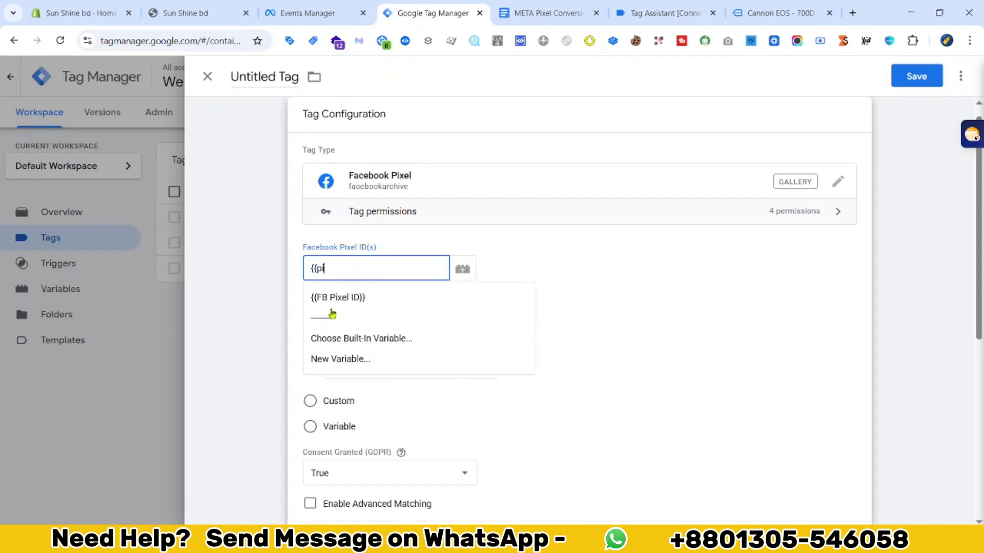
click(338, 314)
click(379, 367)
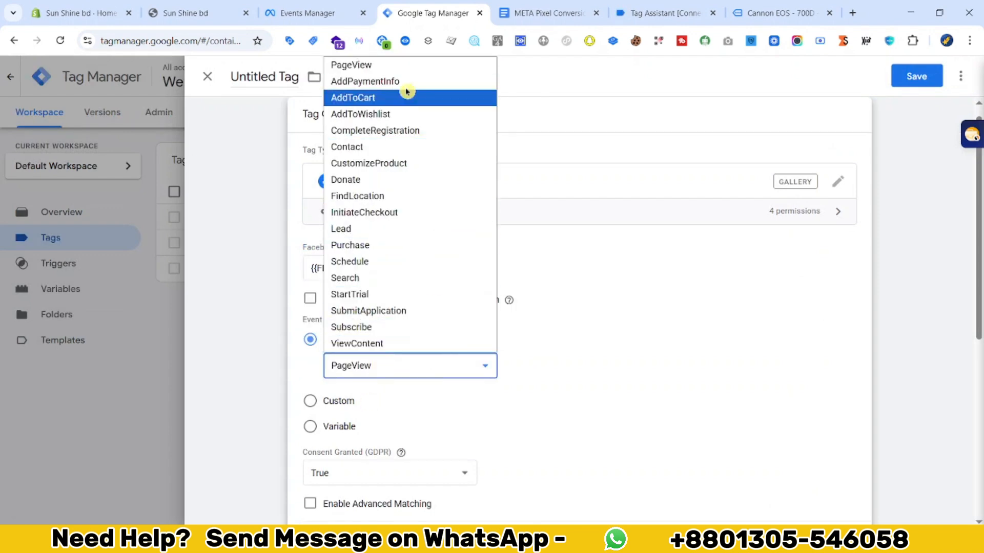
click(387, 98)
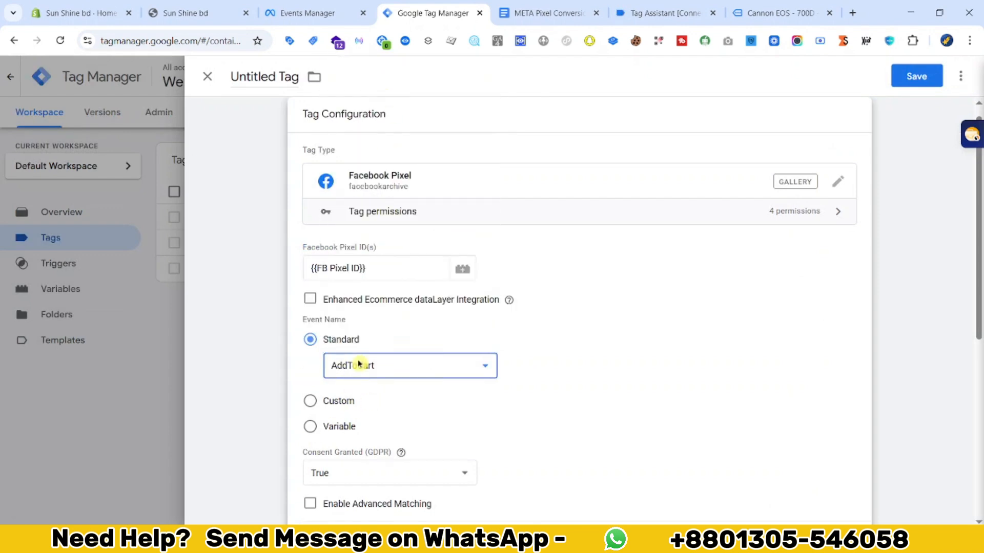
Expand the Object Properties of the AddToCart tag and add six empty property rows
scroll(553, 394, down, 4)
click(320, 388)
scroll(389, 287, down, 4)
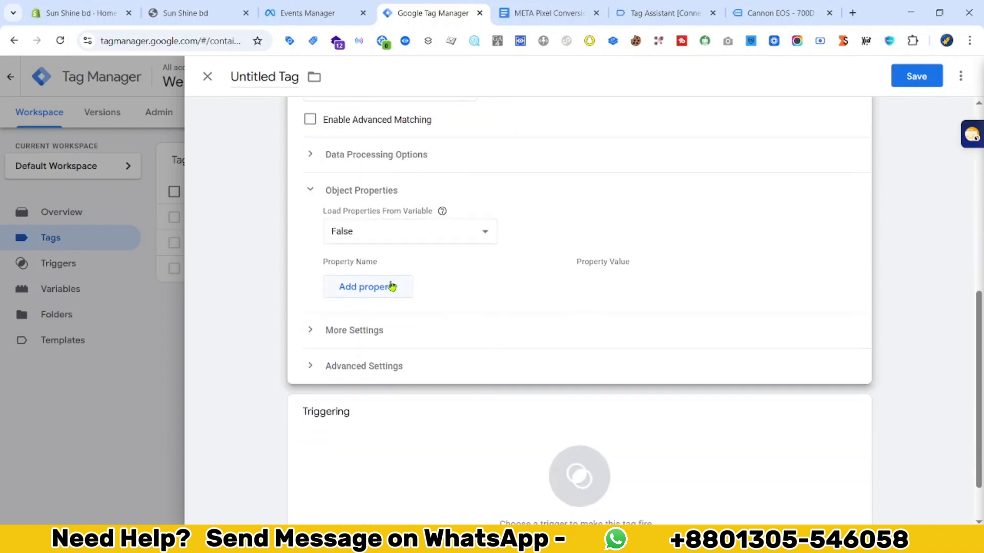
click(391, 285)
click(388, 316)
click(383, 347)
click(378, 378)
click(374, 408)
click(365, 439)
Copy the parameter name value from the document's AddToCart table into the first property name of the new tag
click(548, 12)
scroll(427, 301, down, 3)
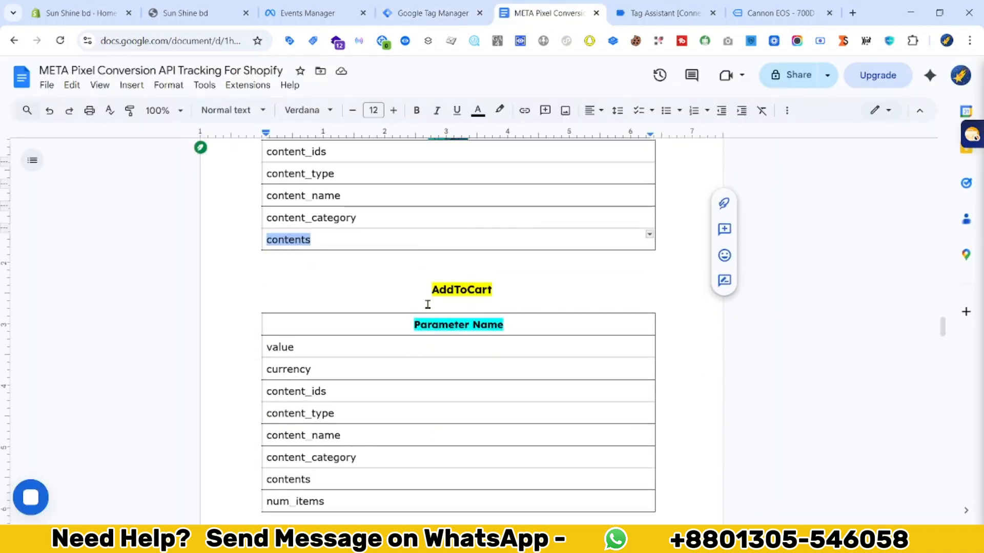
double_click(280, 283)
key(ctrl+c)
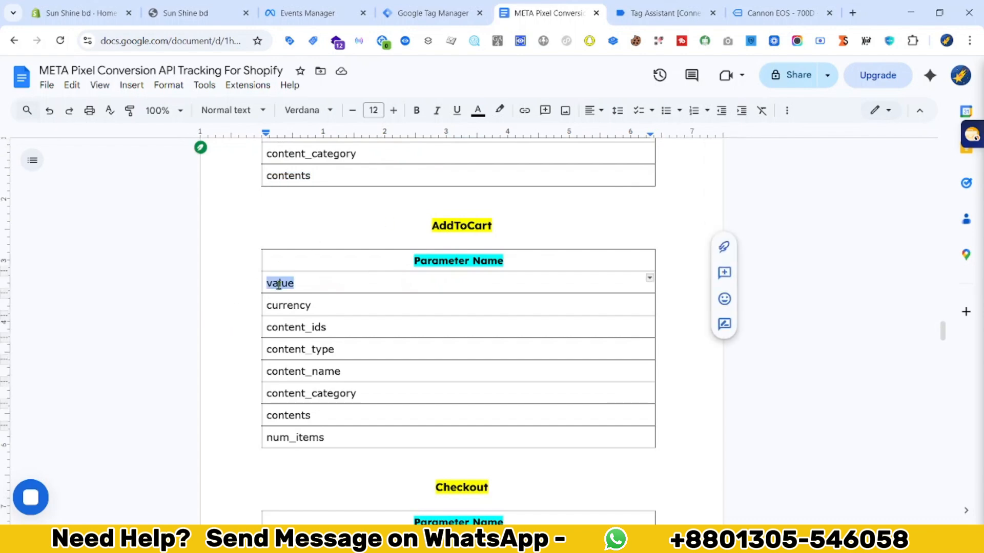
right_click(279, 283)
key(Escape)
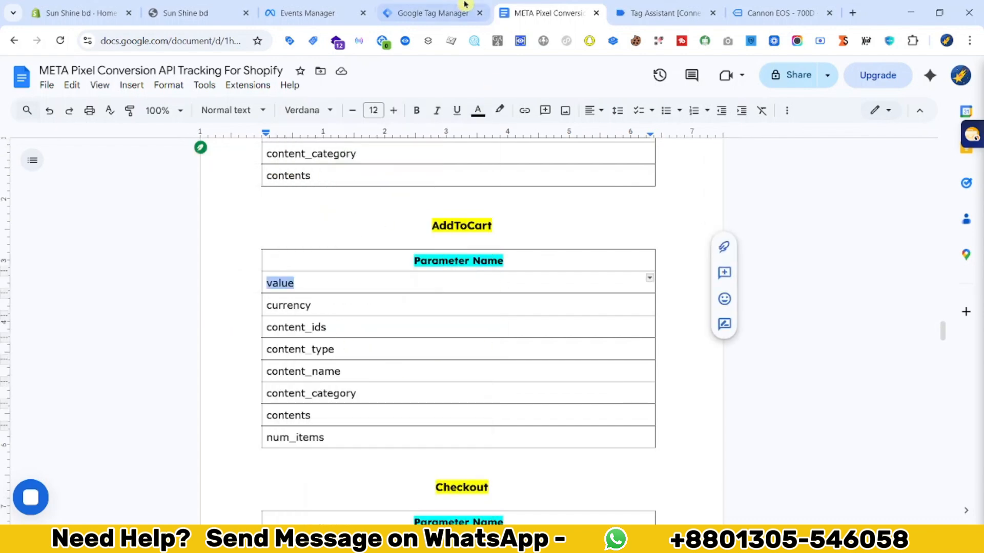
click(461, 11)
click(402, 282)
key(ctrl+v)
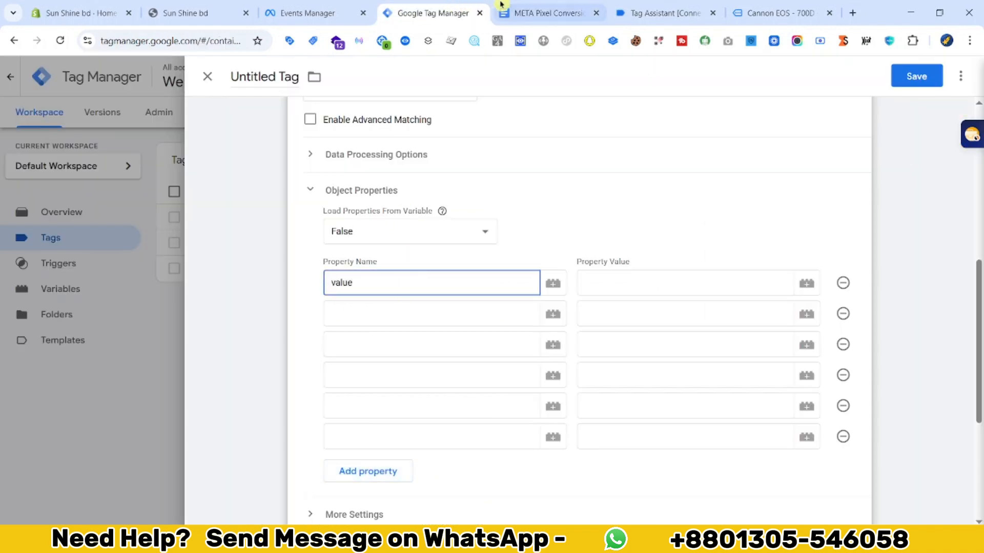
Copy the parameter name currency from the AddToCart table into the second property name of the tag
click(548, 13)
double_click(271, 306)
right_click(270, 306)
click(312, 142)
click(433, 13)
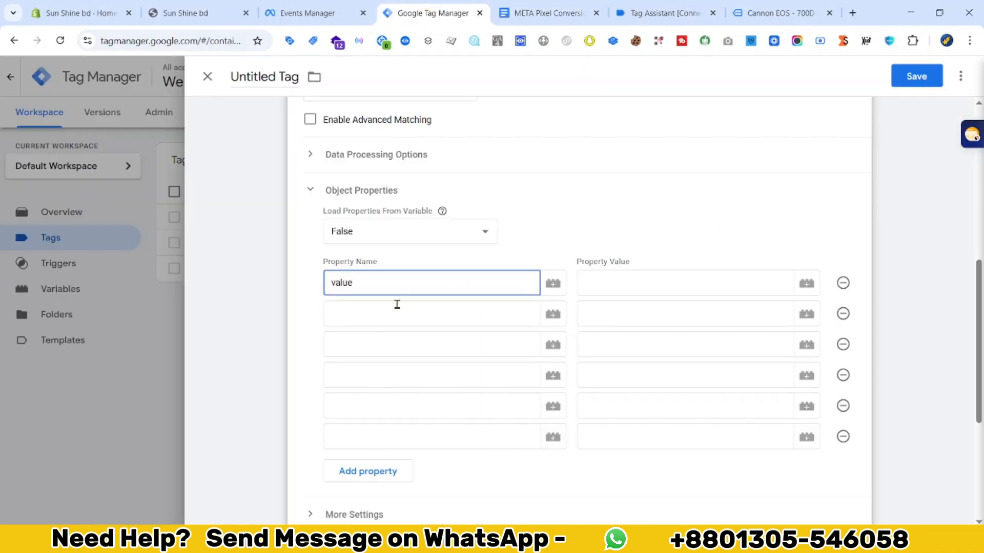
click(399, 310)
Copy the parameter name content_ids from the AddToCart table into the third property name of the tag
click(548, 13)
double_click(297, 327)
right_click(296, 327)
click(328, 142)
click(433, 12)
click(378, 345)
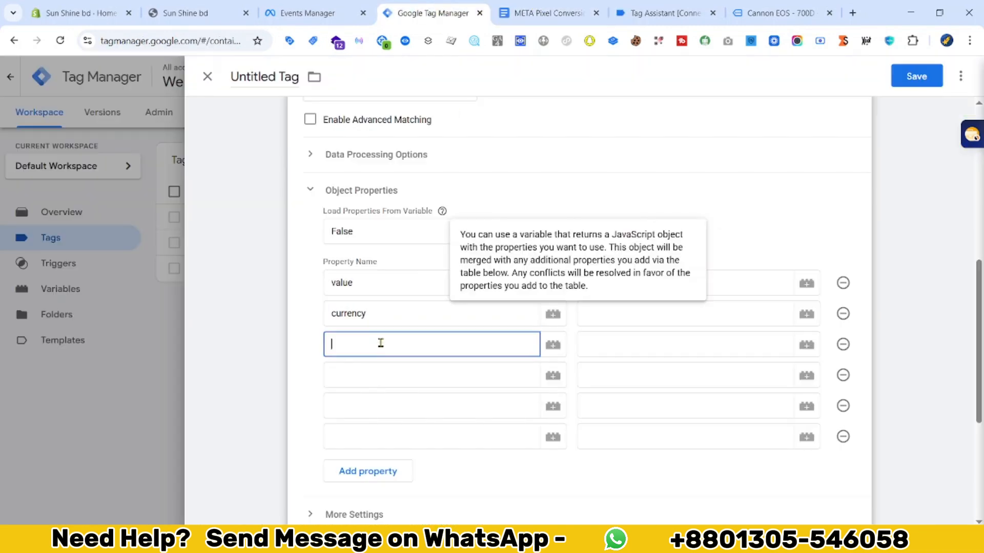
key(ctrl+v)
Copy the parameter name content_type from the AddToCart table into the fourth property name of the tag
click(548, 13)
double_click(299, 349)
click(433, 13)
click(379, 375)
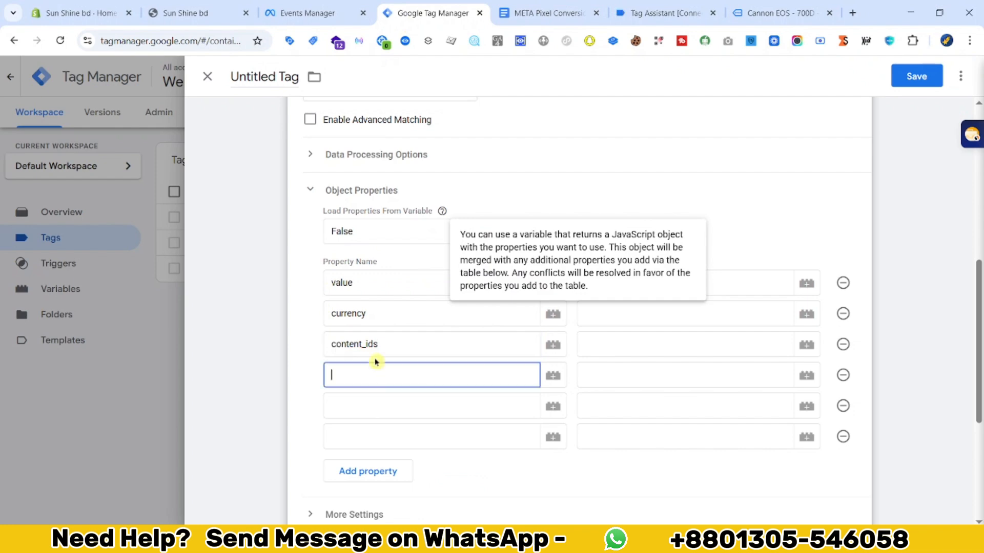
key(ctrl+v)
Copy the parameter name content_name from the AddToCart table into the fifth property name of the tag
click(549, 13)
double_click(303, 371)
click(432, 13)
click(358, 412)
key(ctrl+v)
Copy the parameter name content_category from the AddToCart table into the sixth property name of the tag
click(548, 13)
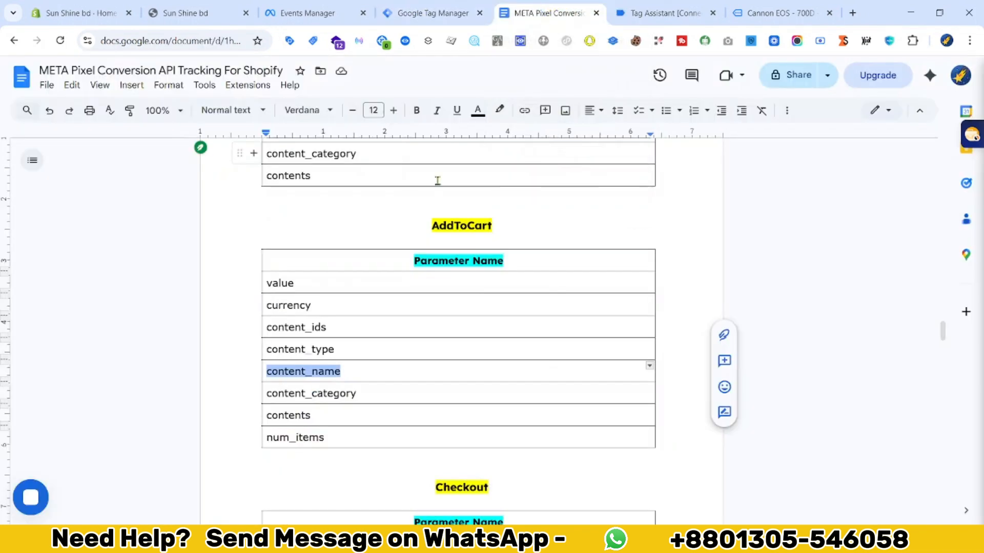
double_click(303, 393)
click(432, 13)
click(386, 433)
key(ctrl+v)
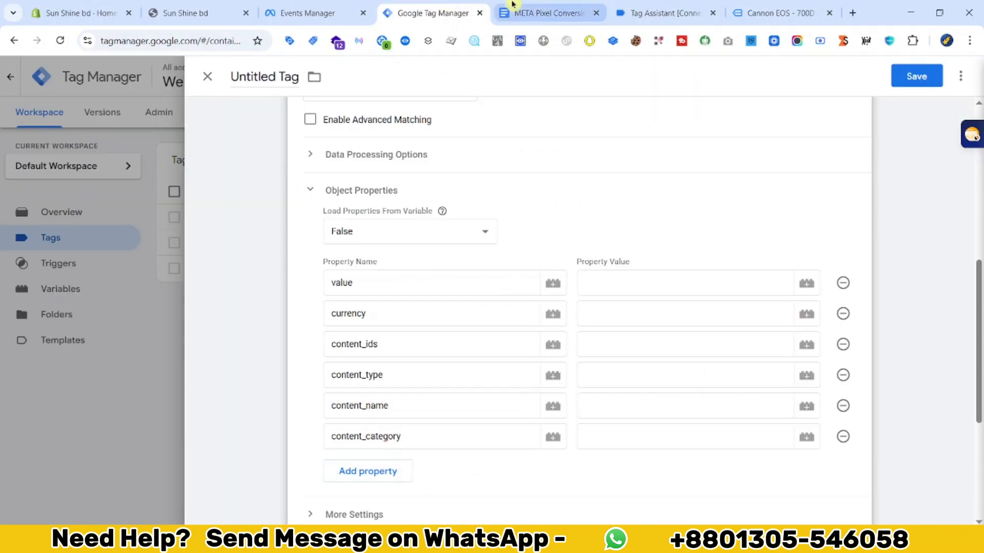
Copy the parameter name contents from the AddToCart table into the name field of a newly added seventh property row
click(548, 13)
scroll(268, 367, down, 1)
double_click(289, 352)
click(433, 13)
click(369, 469)
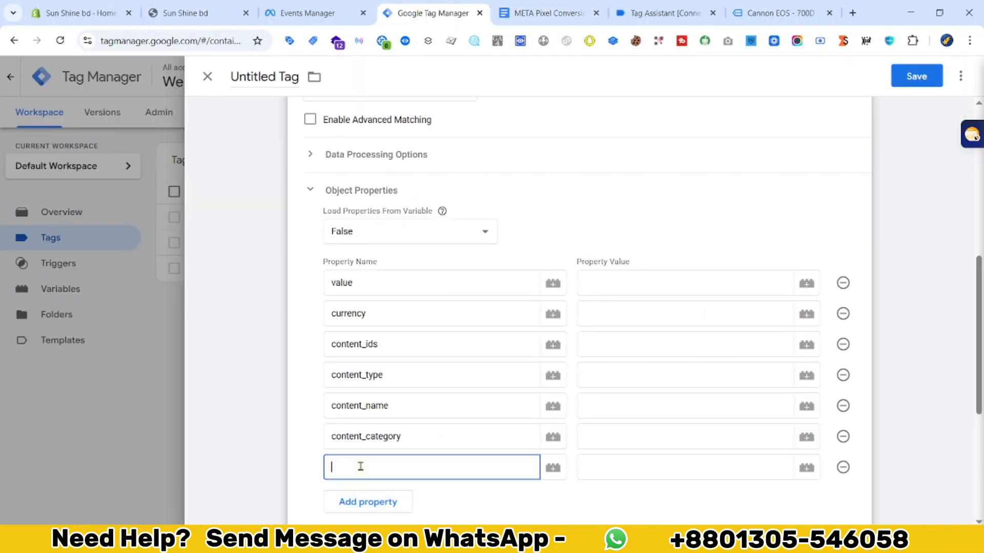
key(ctrl+v)
Copy the parameter name num_items from the AddToCart table into the name field of a newly added eighth property row
click(549, 13)
double_click(312, 373)
click(433, 13)
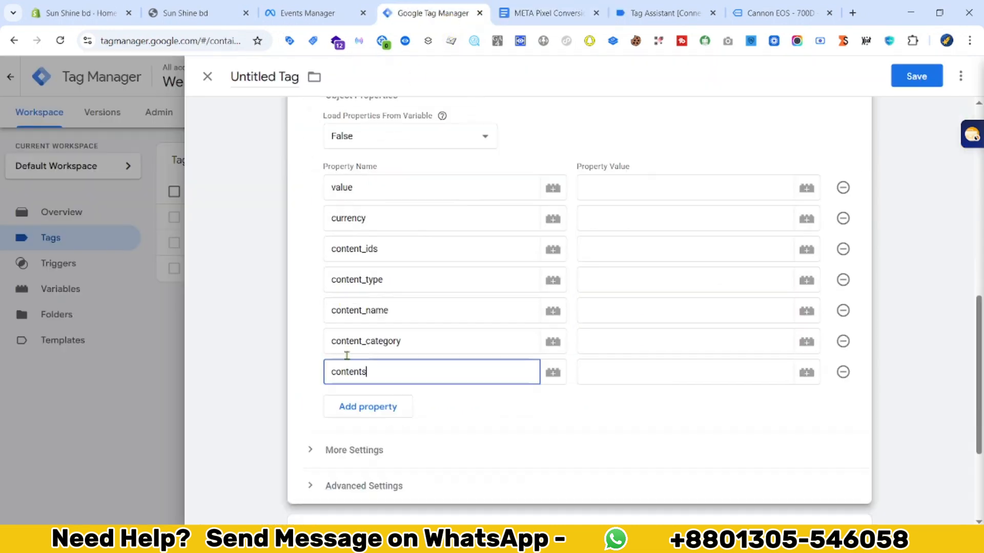
scroll(378, 358, down, 1)
click(376, 373)
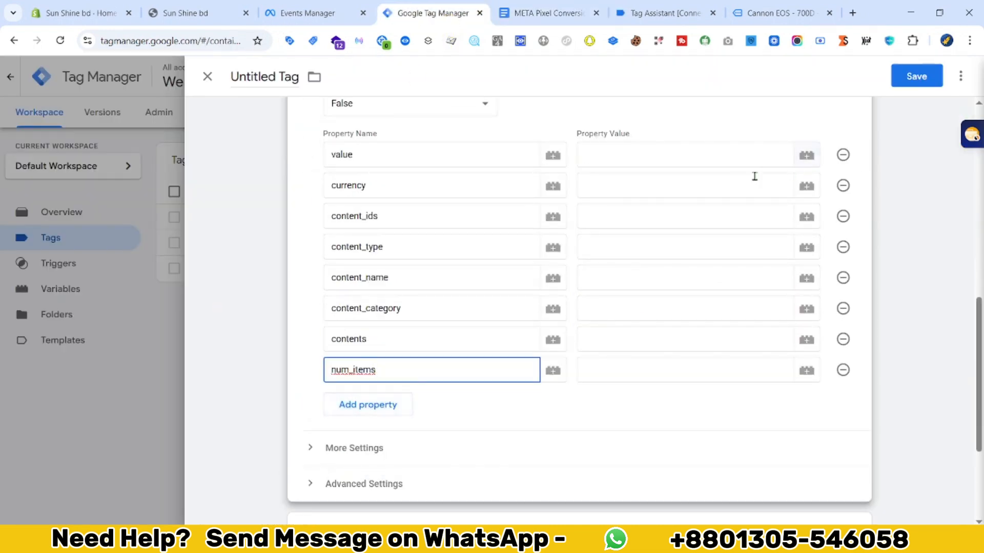
Set the value property to the {{value}} variable and the currency property to {{currency}}
click(656, 159)
text({{v)
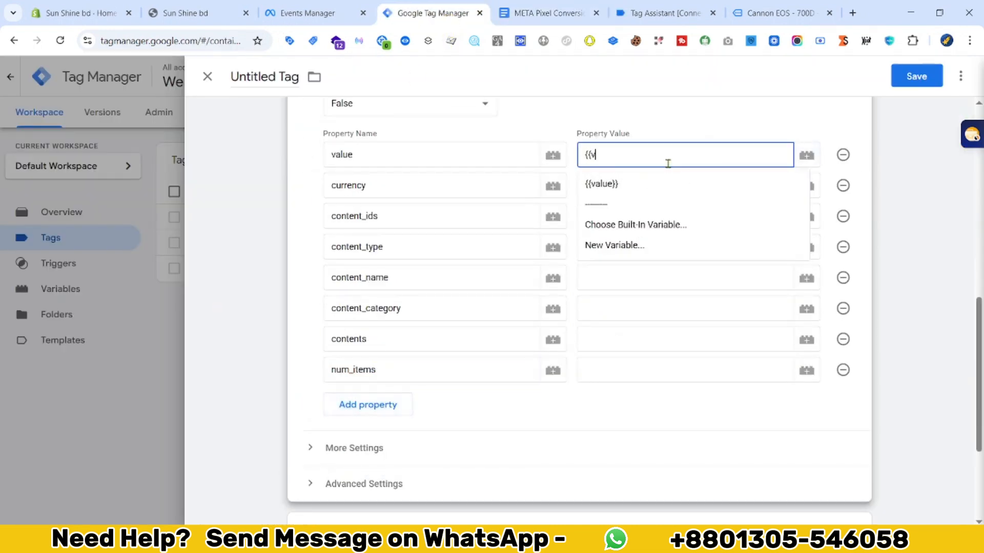
text(al)
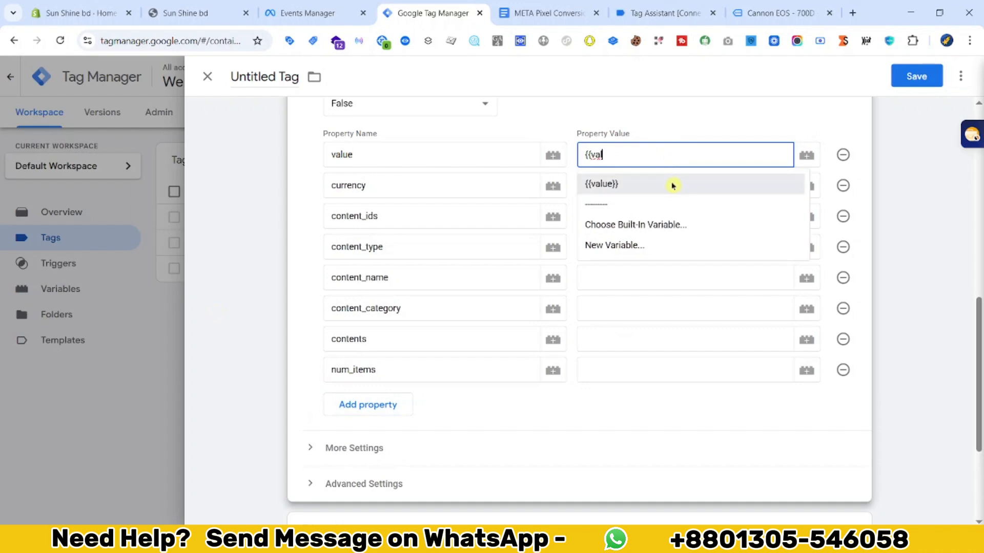
click(673, 186)
click(632, 191)
text({{cur)
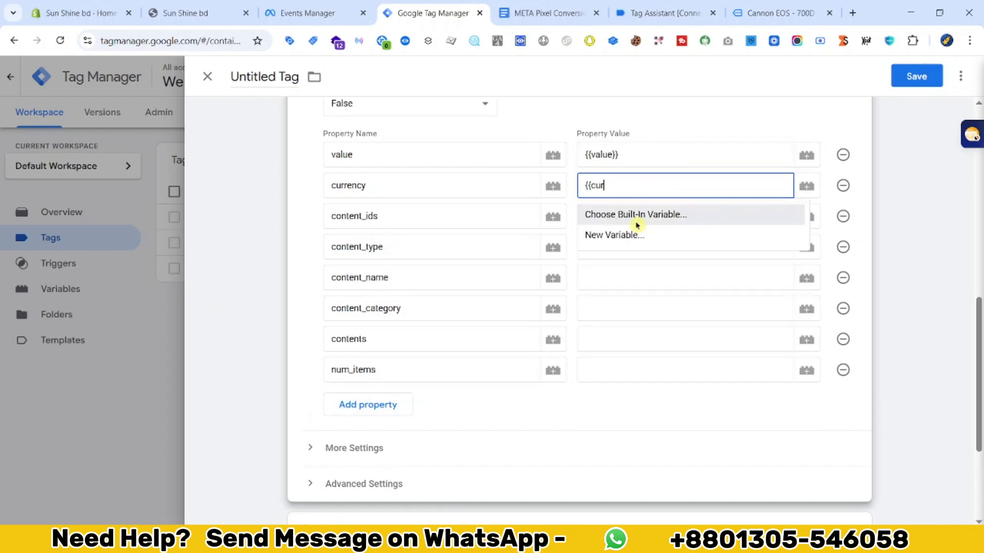
click(626, 215)
Set the content_ids property to the {{content_ids}} variable and the content_type property to {{content_type}}
click(626, 219)
text({{id)
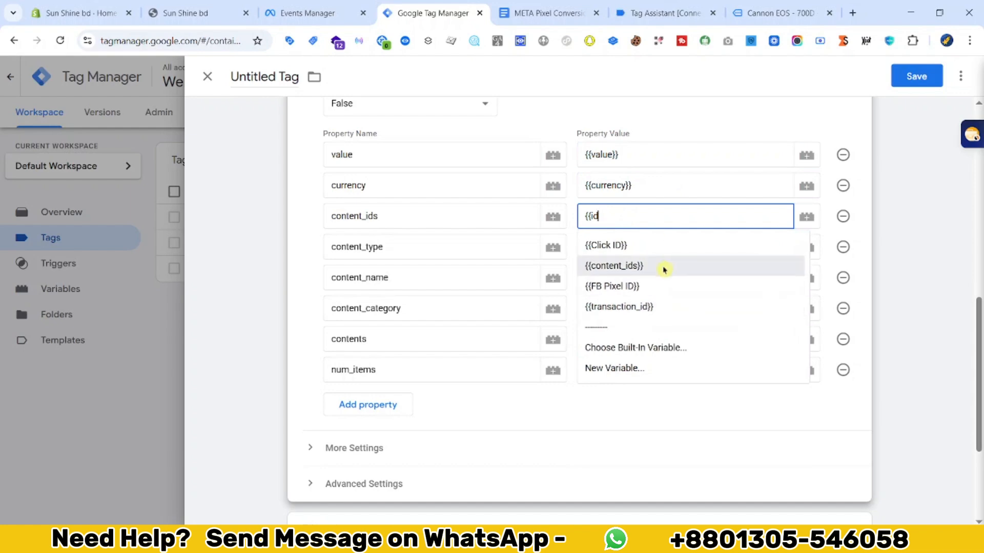
click(664, 269)
click(619, 248)
text({{typ)
click(625, 268)
Set the content_name property to the {{content_name}} variable and the content_category property to {{content_category}}
click(620, 273)
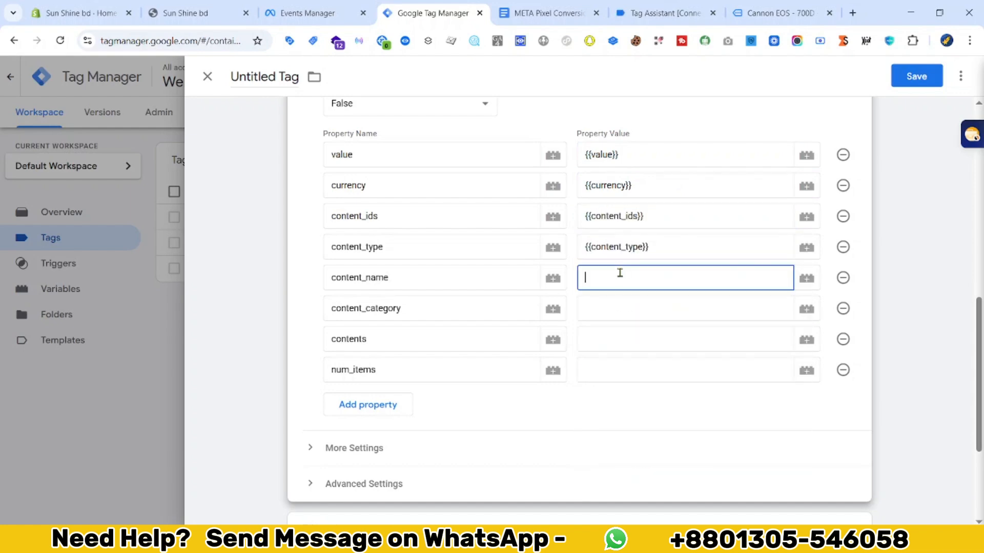
text({{nam)
click(618, 306)
click(618, 306)
text({{)
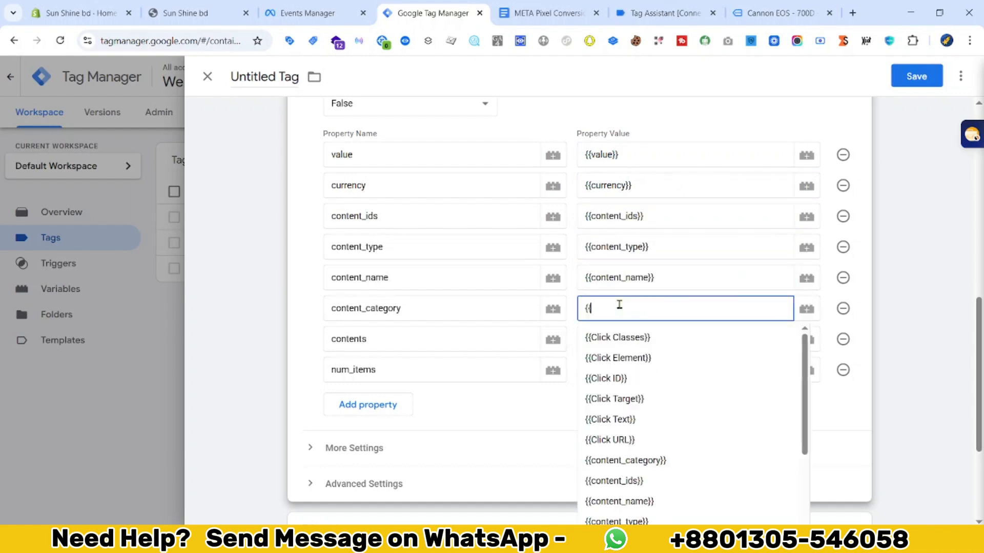
text(cat)
click(648, 336)
Set the contents property to the {{contents}} variable and the num_items property to {{num_items}}
click(647, 338)
text({{cont)
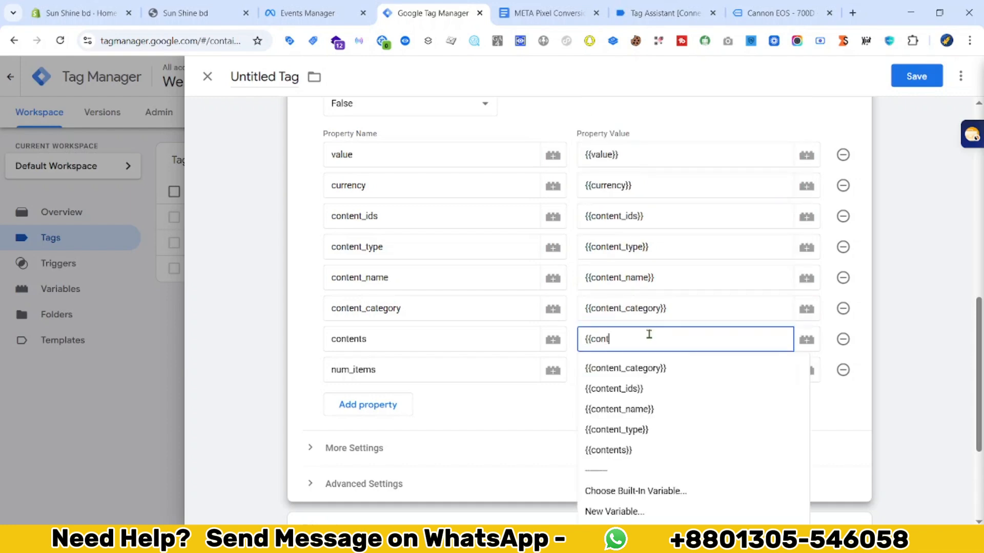
click(648, 451)
click(649, 371)
text({{)
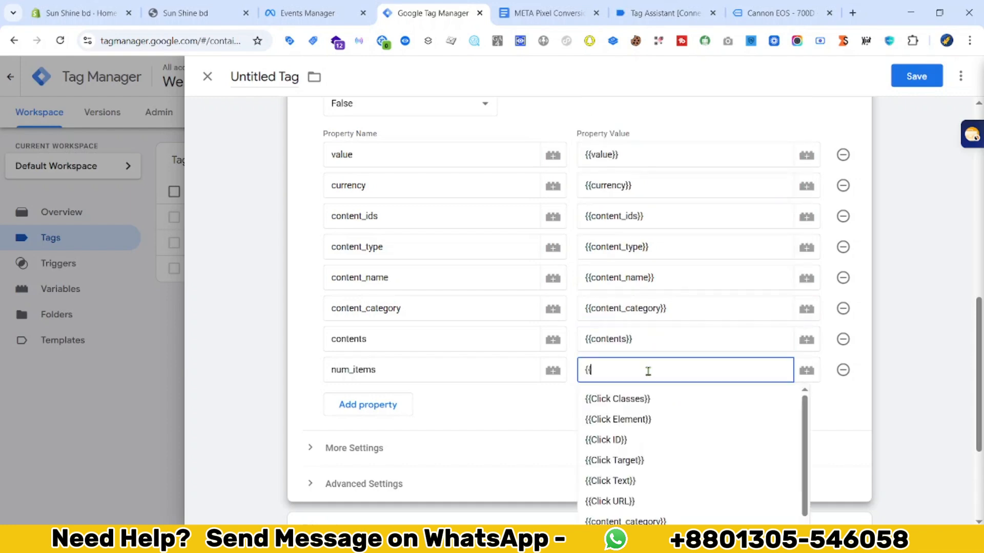
text(num)
click(615, 400)
Assign the add_to_cart custom event as the tag's firing trigger
scroll(222, 378, down, 3)
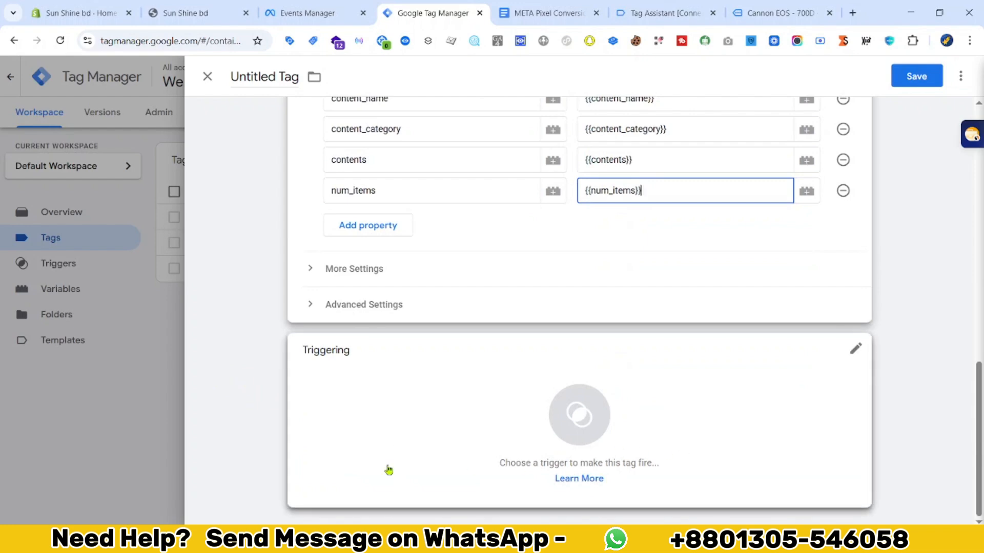
click(596, 419)
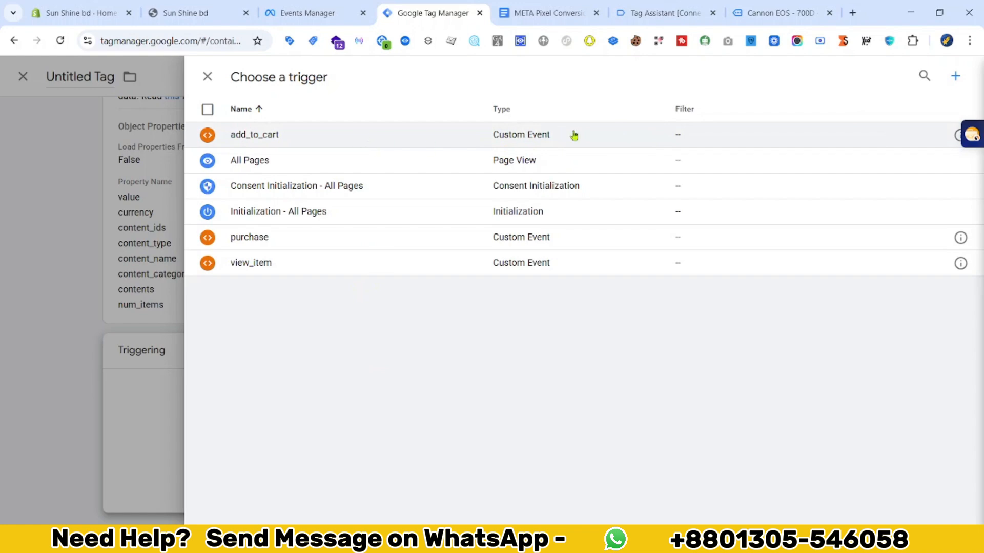
click(498, 135)
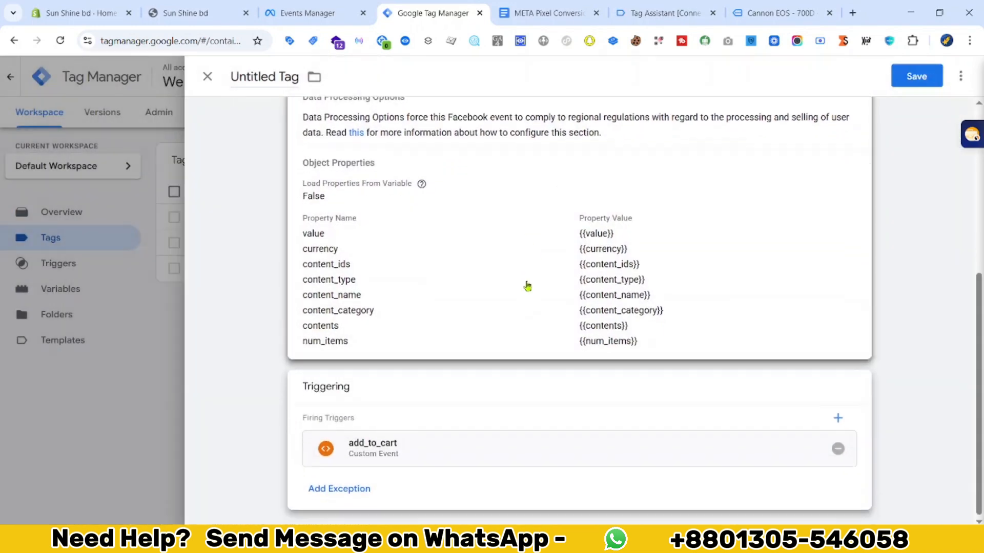
Name the tag "Facebook - AddToCart || Tag" and save it
scroll(524, 276, up, 3)
double_click(258, 73)
text(Facebook)
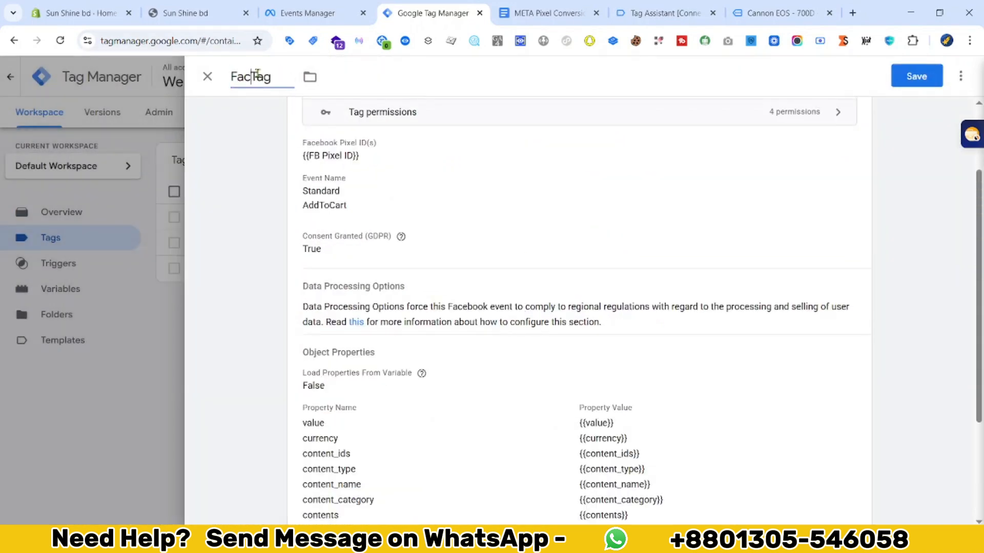
text( - AddToCart ||)
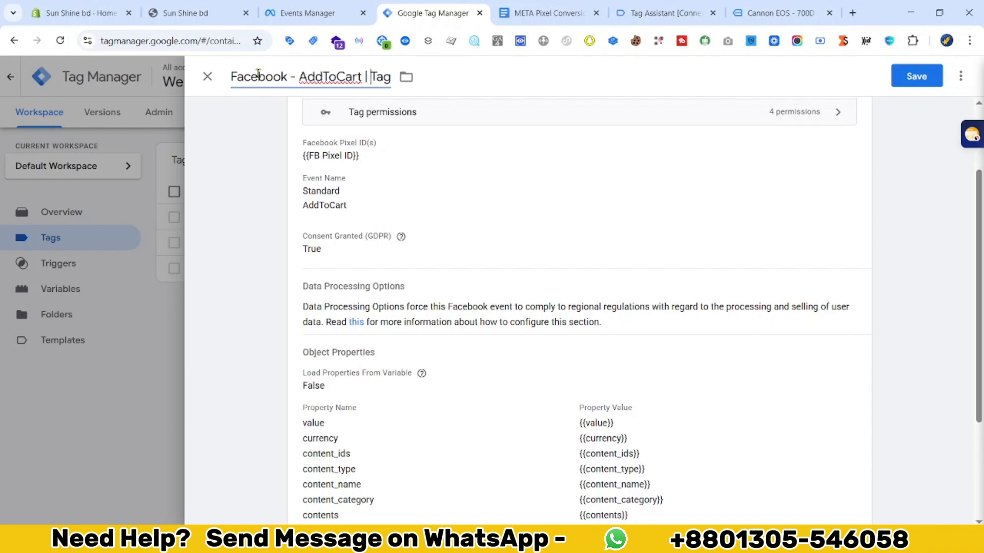
scroll(764, 261, down, 3)
click(915, 77)
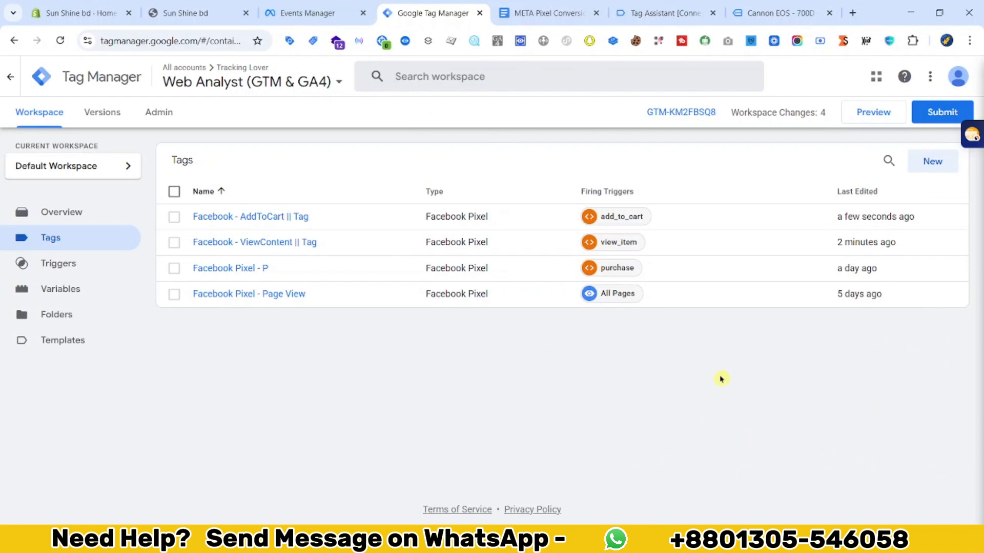
Switch to Meta Events Manager and open the test events of the Web Analyst (GTM & GA4) dataset
click(314, 13)
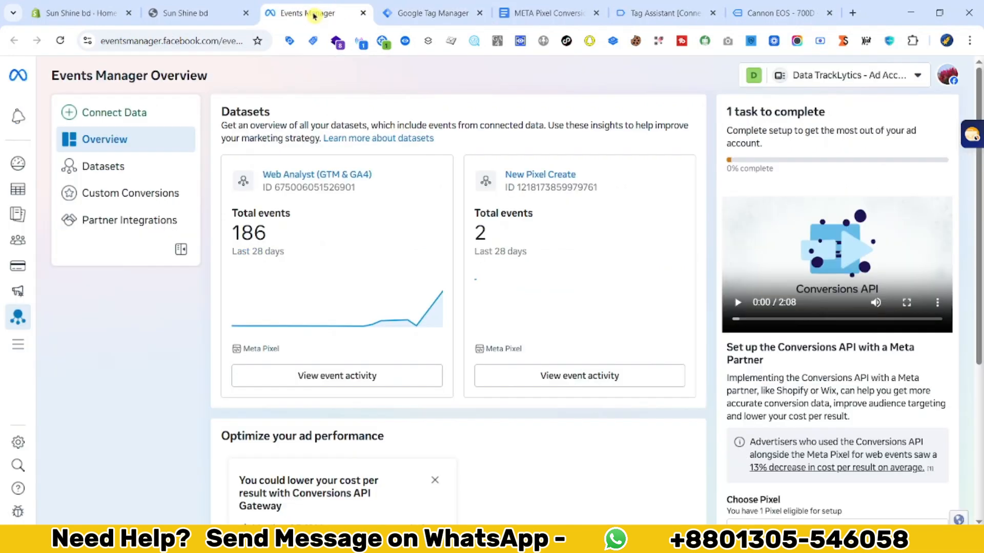
click(95, 167)
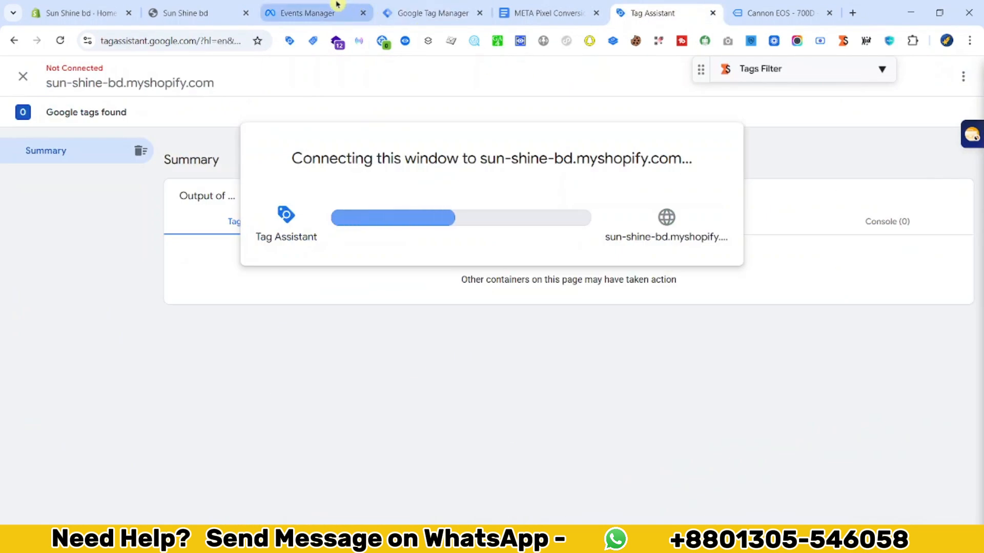
click(314, 13)
click(181, 249)
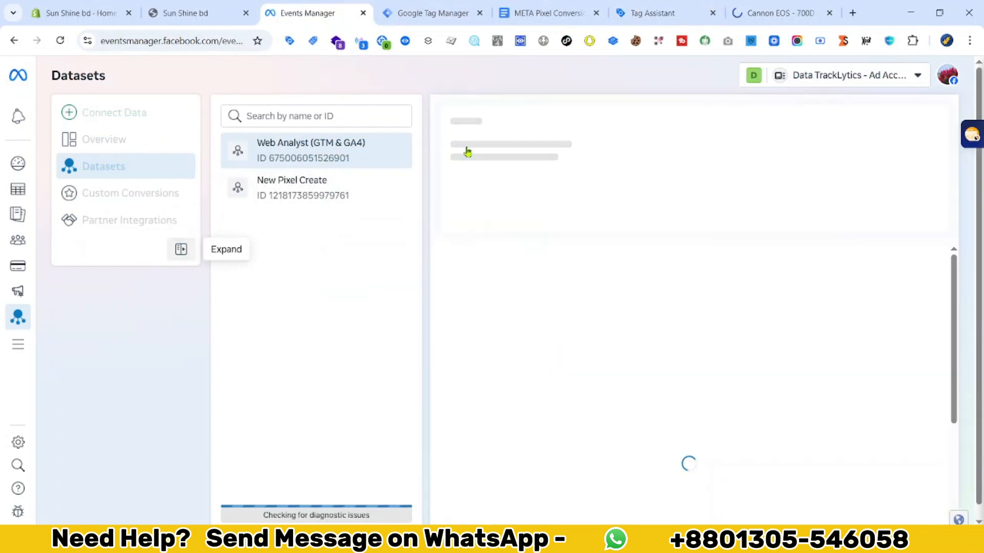
click(413, 153)
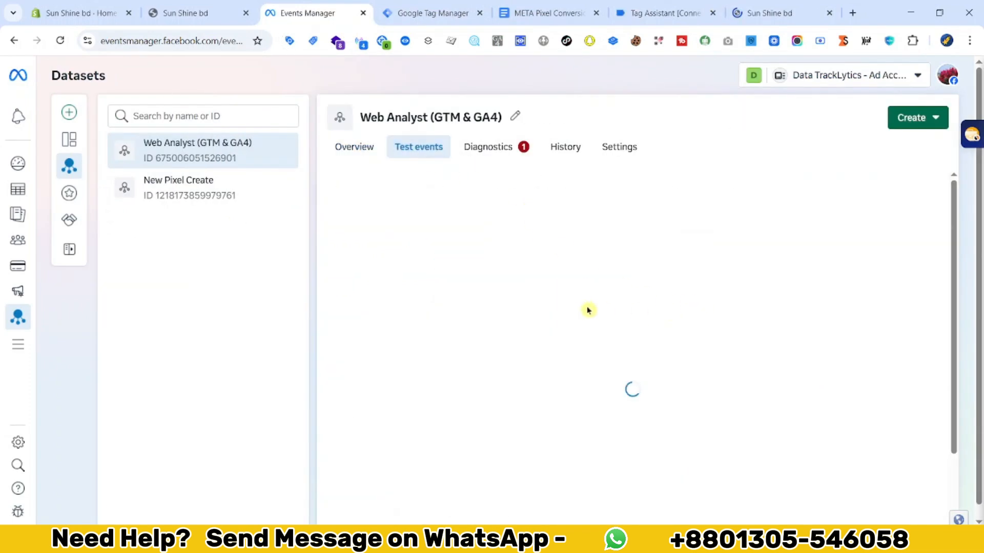
Continue the connected Tag Assistant debug session and open the Body Shampoo (Milk) product page in the store
click(671, 12)
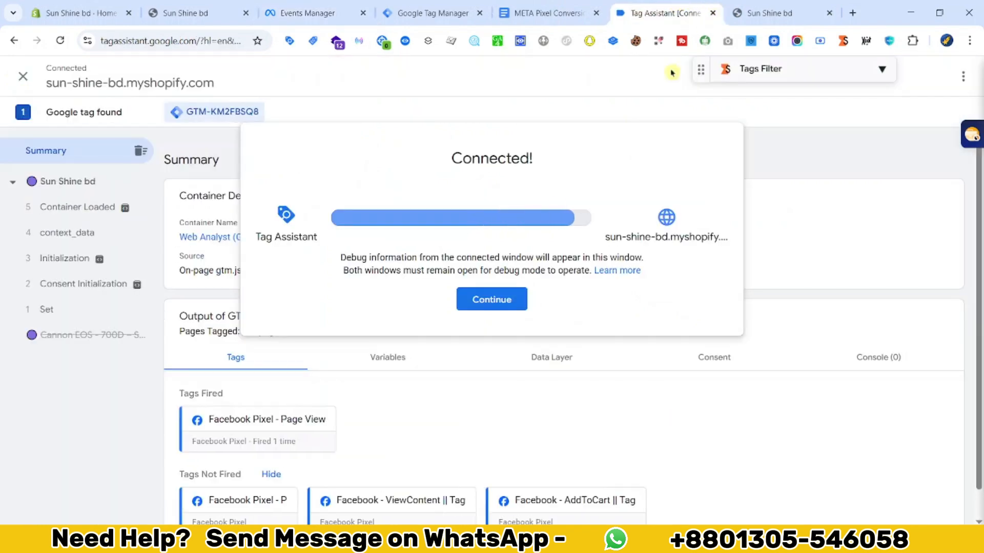
click(491, 300)
scroll(549, 183, down, 3)
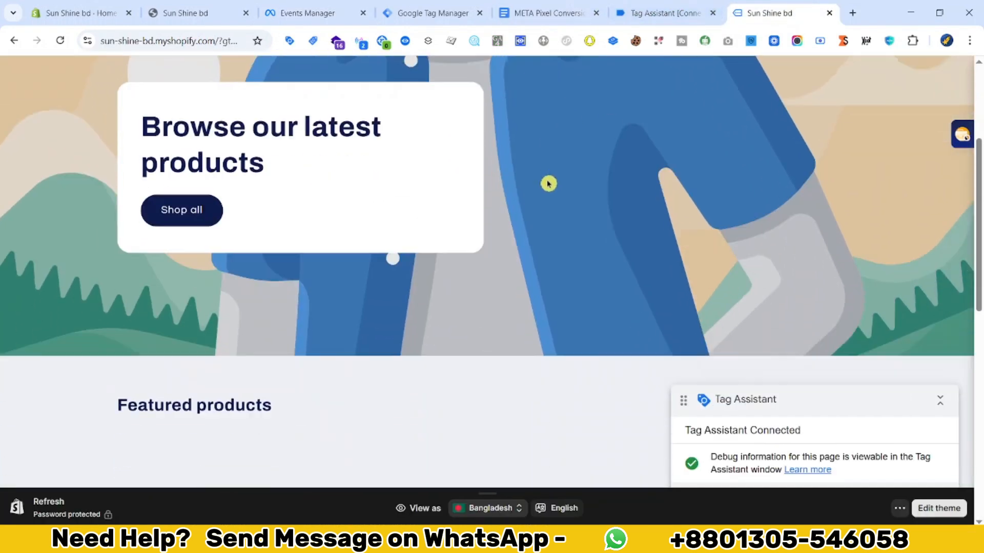
scroll(548, 183, down, 6)
click(212, 189)
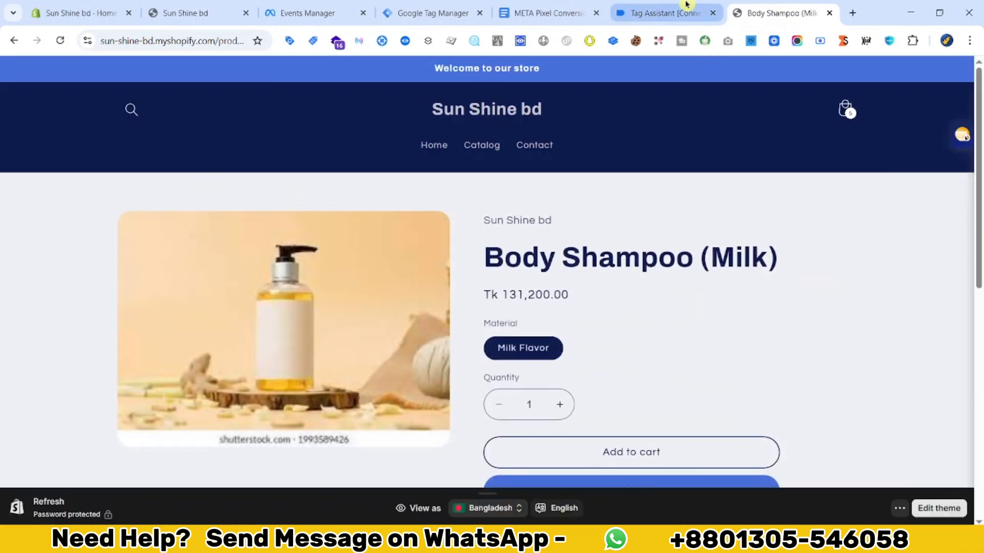
In Tag Assistant, open the view_item event's ViewContent tag and expand its full list of properties
click(687, 5)
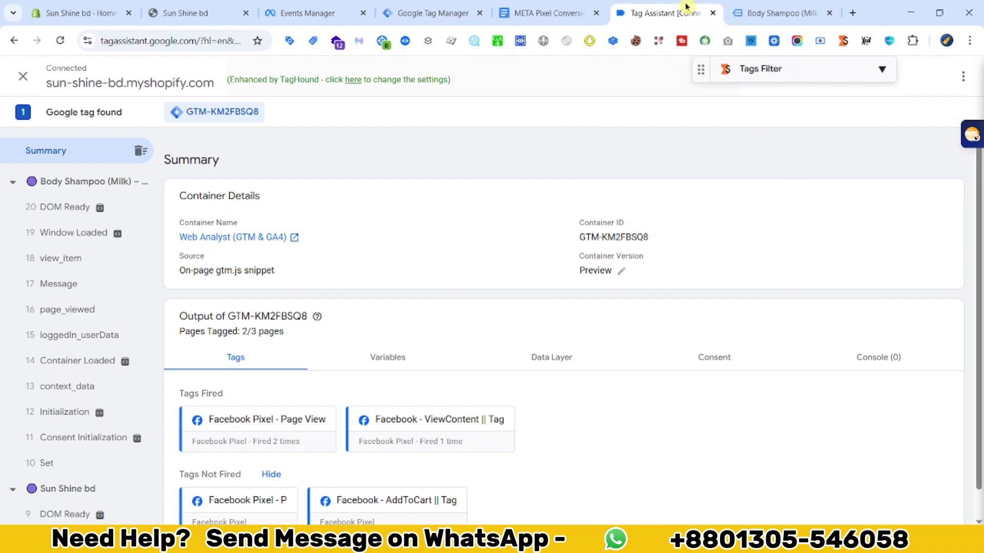
click(22, 263)
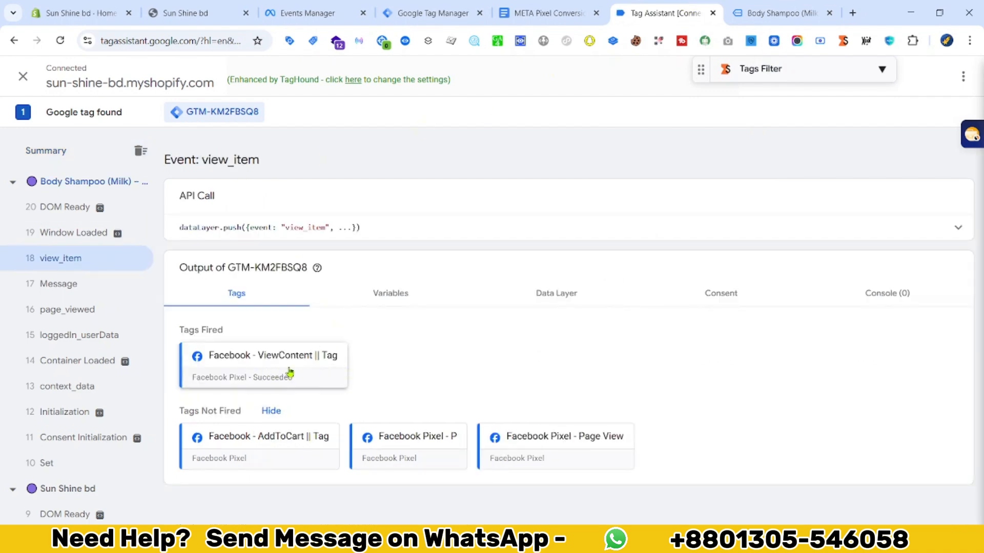
click(328, 352)
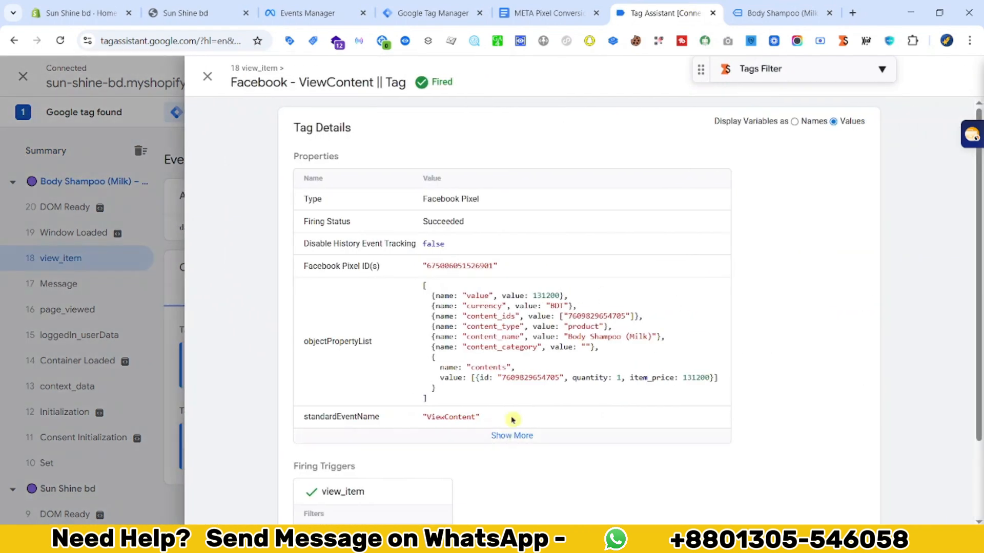
click(511, 436)
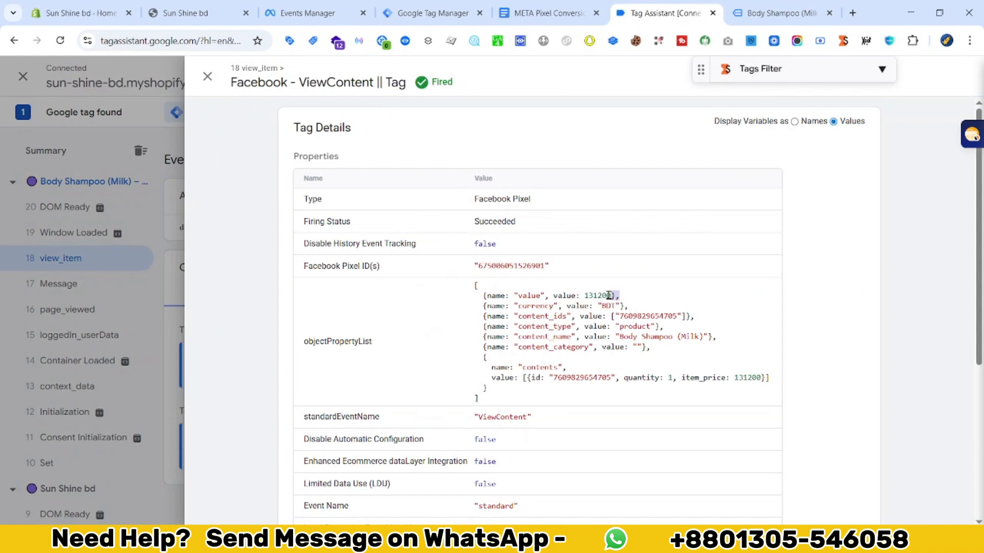
Compare the value parameter of the ViewContent tag with the price on the product page
double_click(609, 296)
key(ctrl+Tab)
double_click(536, 289)
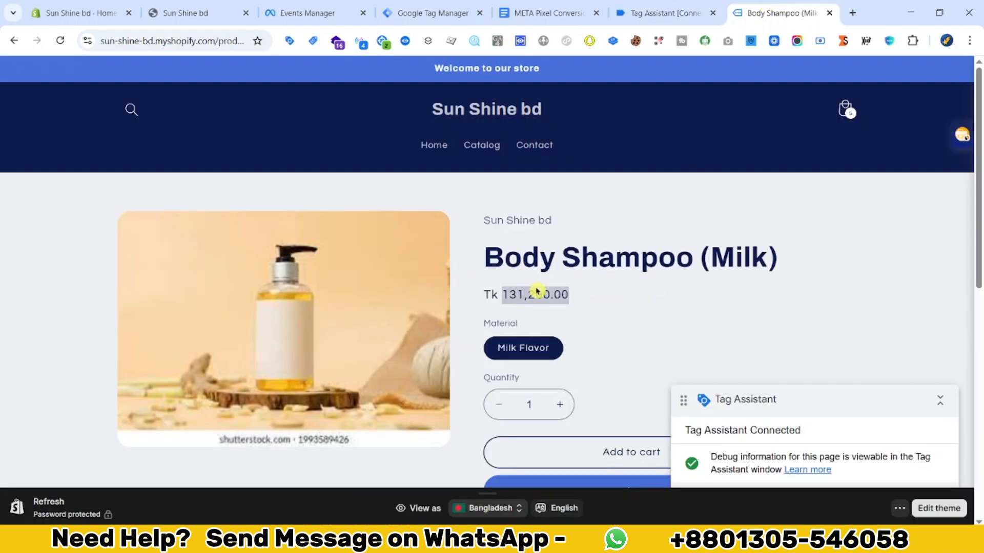
click(686, 10)
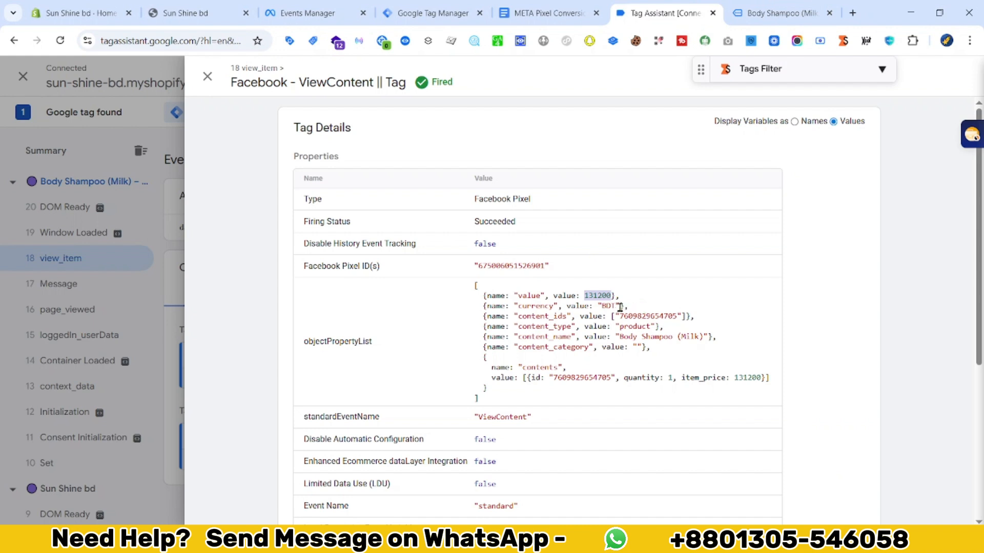
Check the content_ids, content_type, content_name and contents values sent by the ViewContent tag
double_click(640, 316)
click(626, 328)
drag(619, 336, 709, 336)
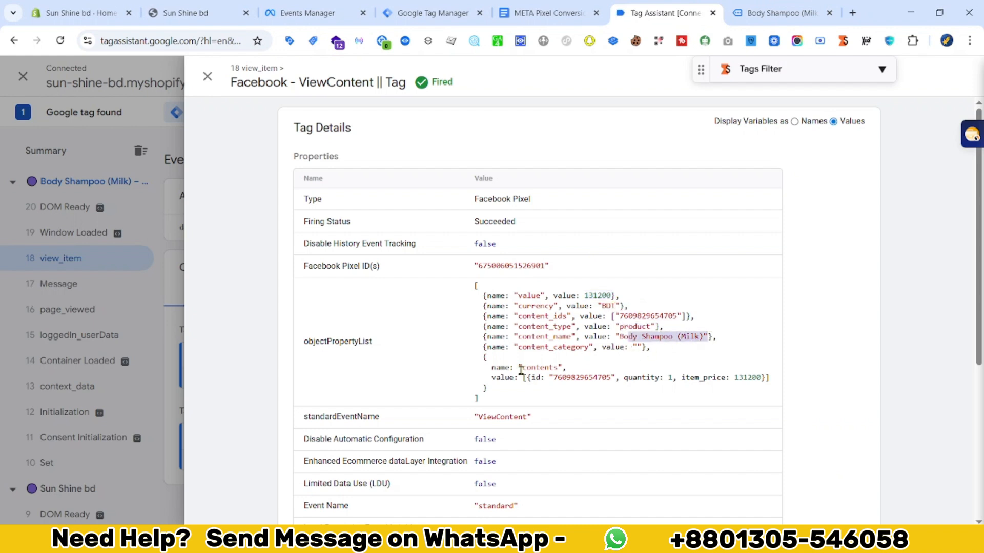
drag(525, 378, 761, 376)
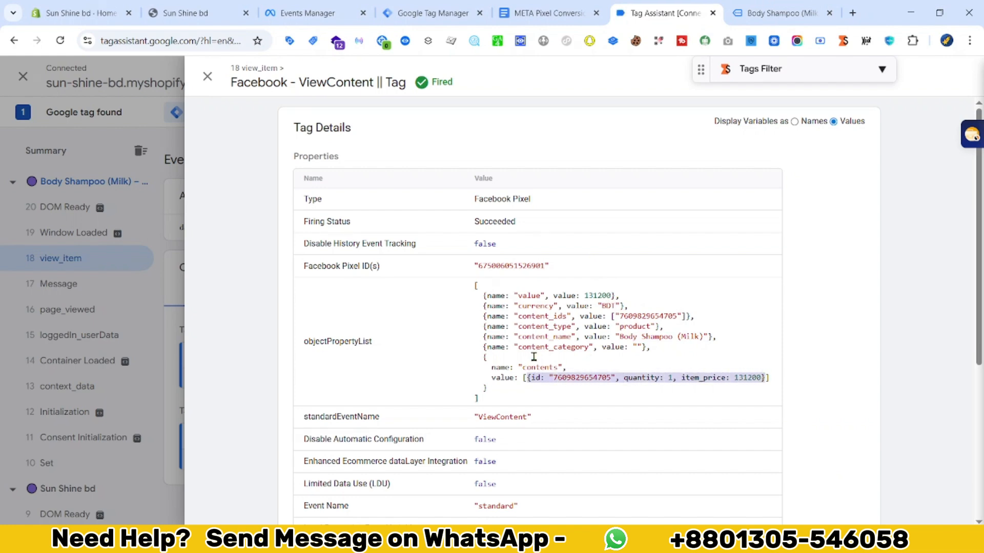
scroll(533, 357, down, 3)
scroll(555, 398, up, 4)
In Events Manager, expand the latest View content test event and check all its parameters, including value and content_ids
key(ctrl+3)
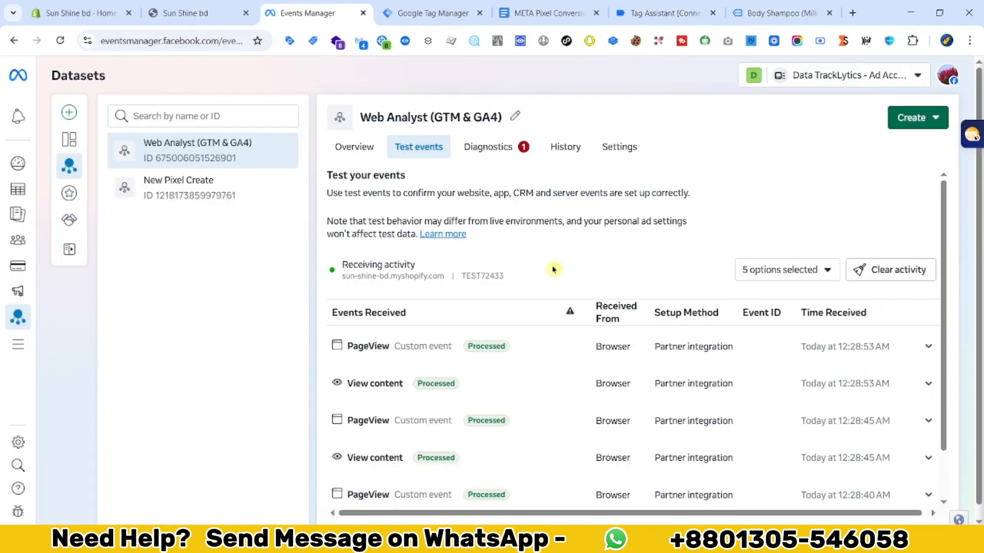
scroll(553, 269, down, 1)
click(448, 333)
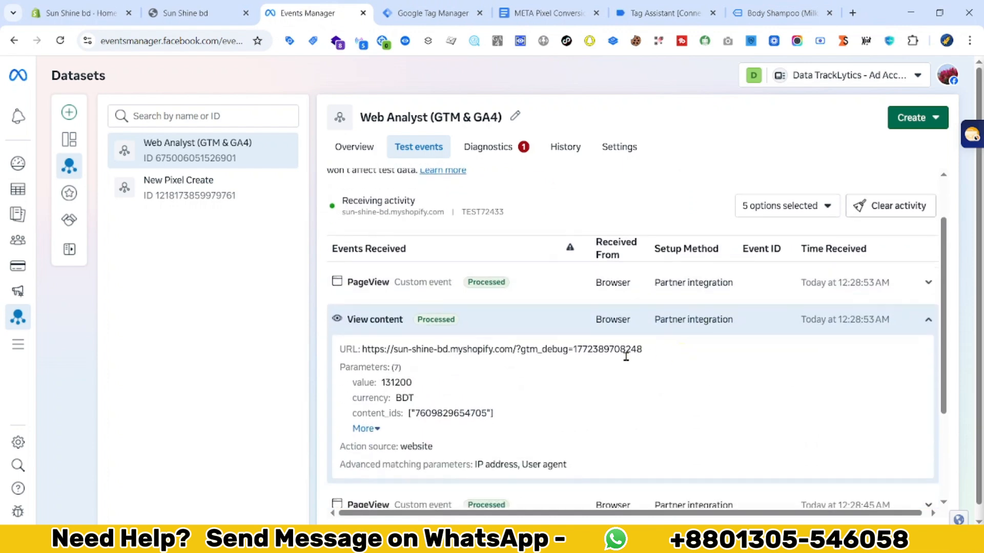
click(378, 430)
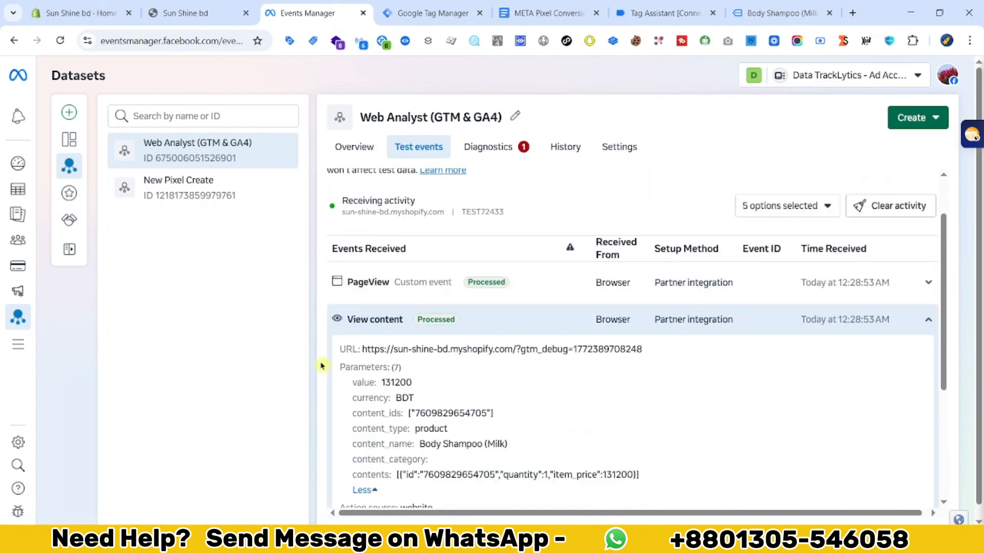
double_click(400, 383)
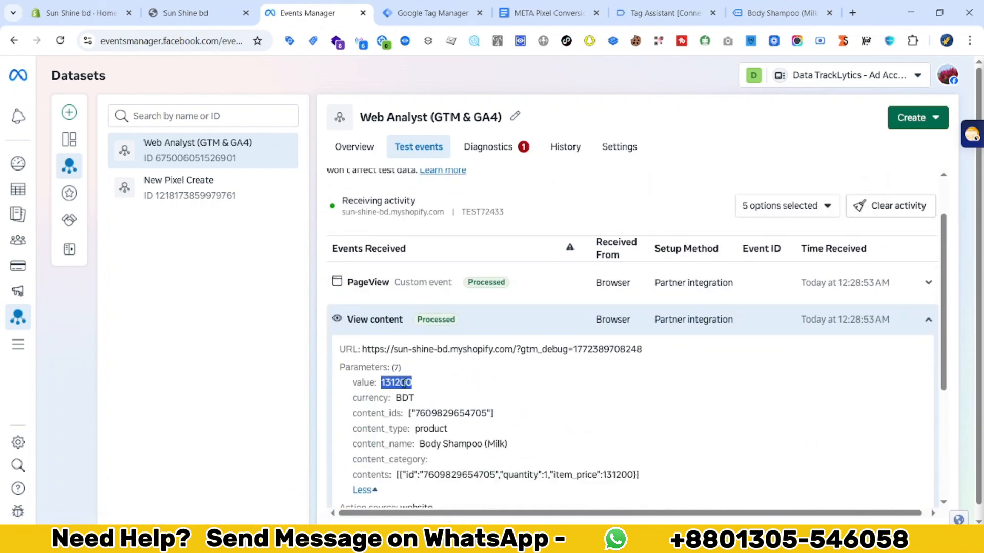
double_click(442, 413)
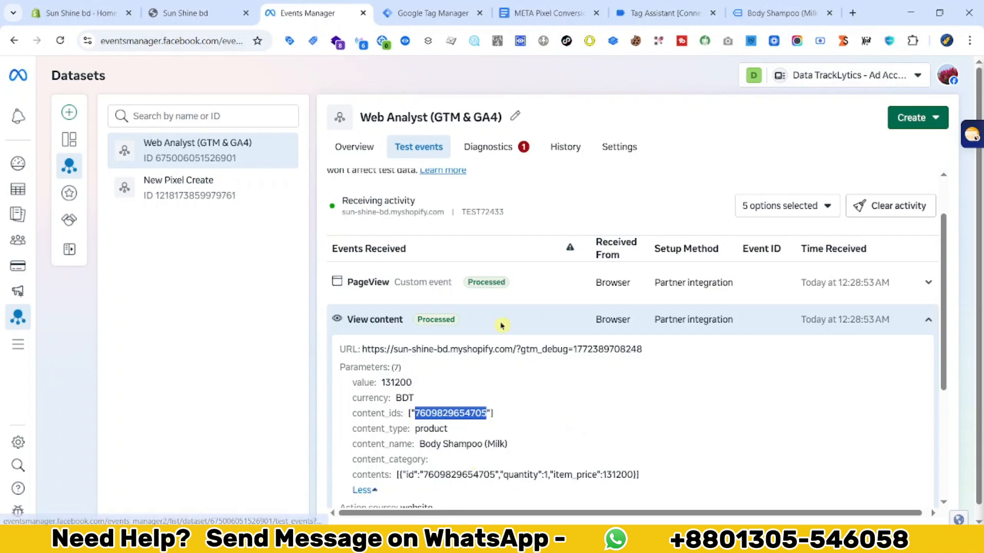
On the store's product page, add one Body Shampoo (Milk) in Milk Flavor to the cart
click(540, 11)
click(665, 13)
scroll(563, 297, down, 2)
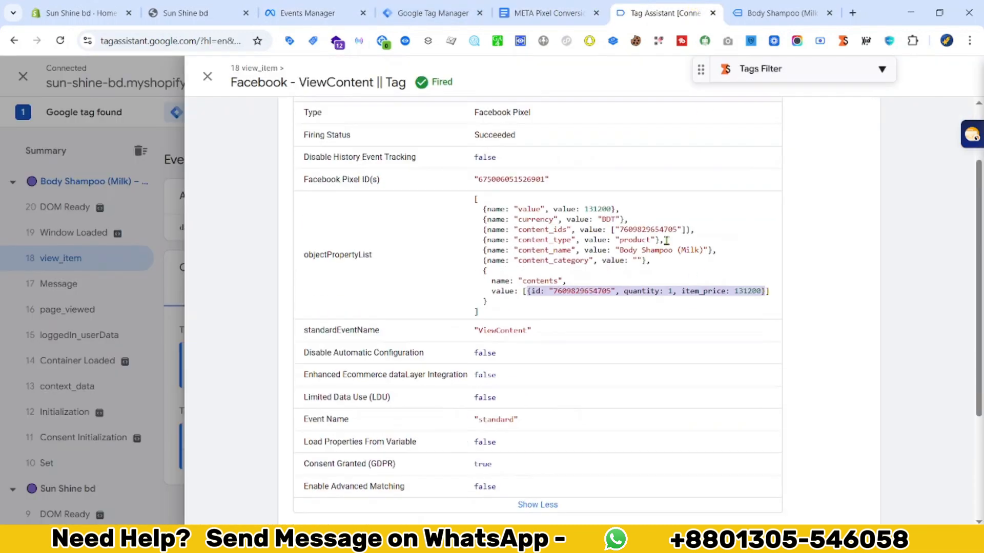
click(781, 13)
click(632, 324)
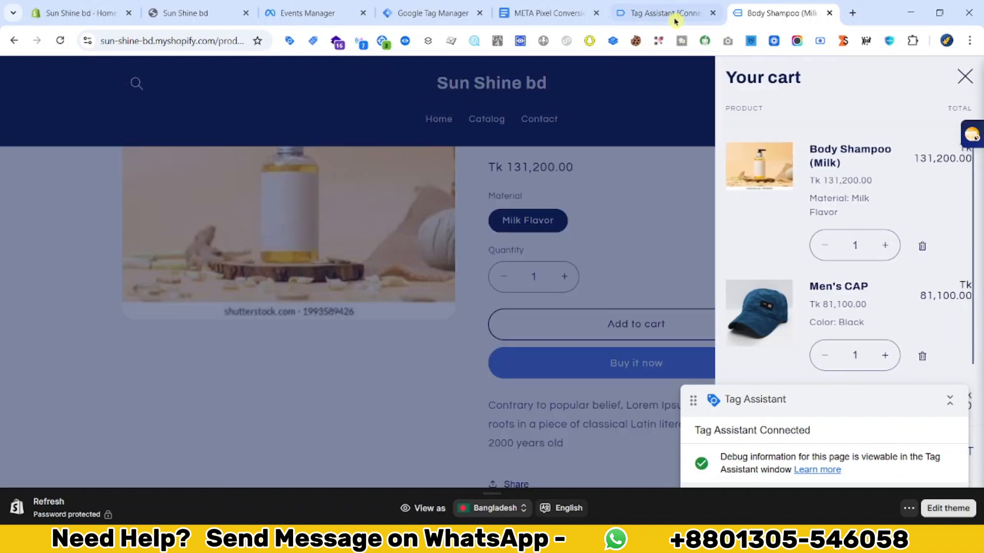
In Tag Assistant, close the ViewContent tag details and open the AddToCart tag fired on the add_to_cart event
click(666, 13)
click(7, 274)
click(65, 206)
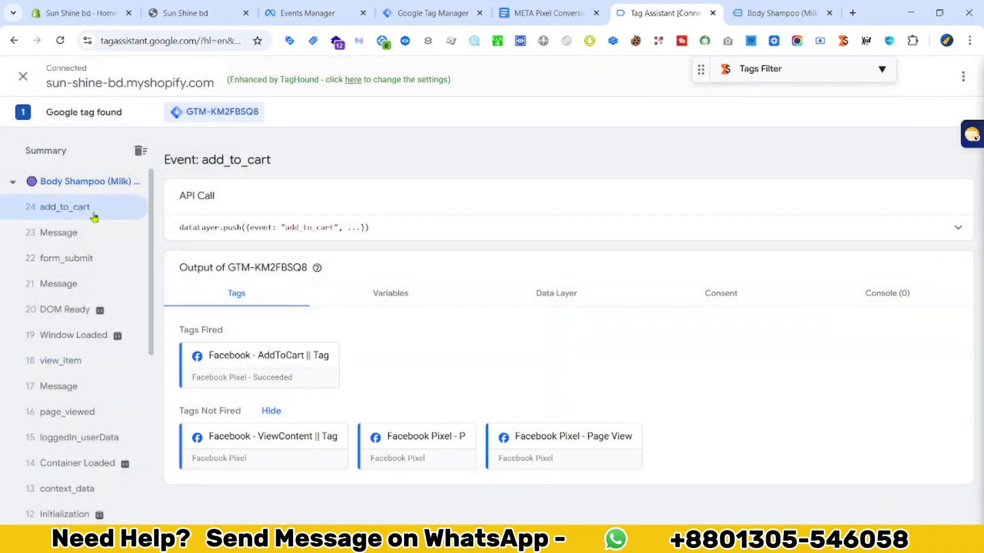
click(271, 370)
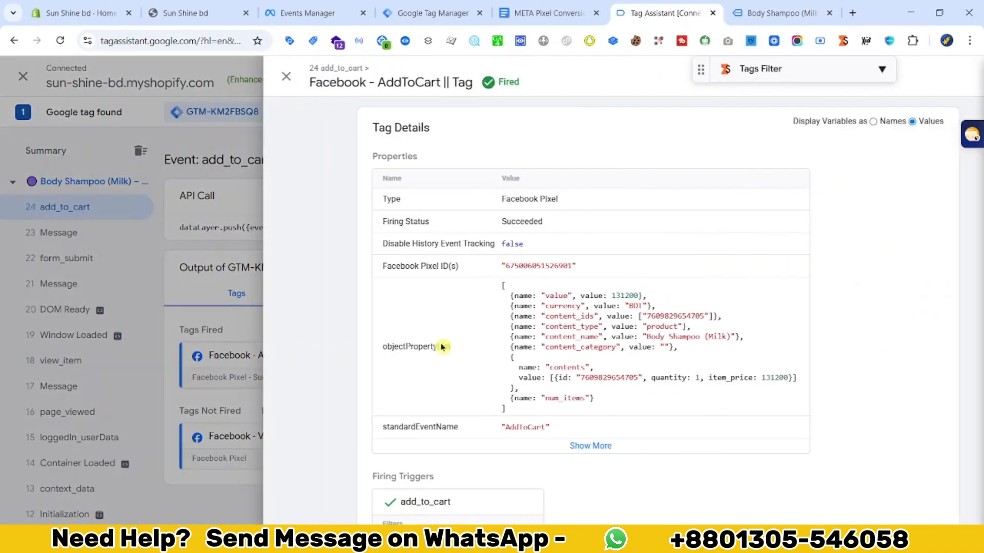
Expand all properties of the AddToCart tag, check its objectPropertyList parameters including contents and num_items, and close the tag details
scroll(440, 344, down, 2)
click(507, 382)
drag(494, 228, 649, 319)
triple_click(709, 322)
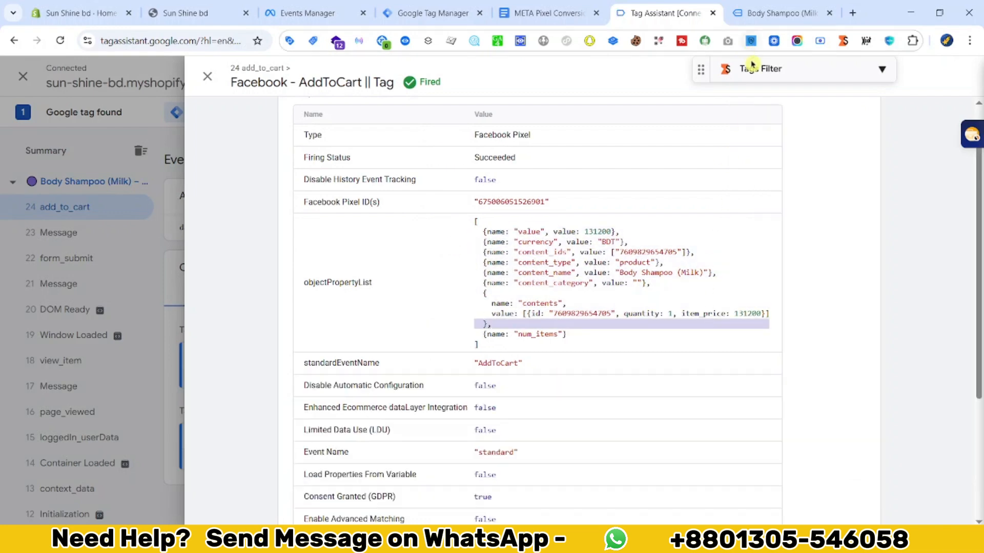
scroll(584, 305, down, 4)
scroll(603, 335, up, 2)
scroll(602, 336, up, 1)
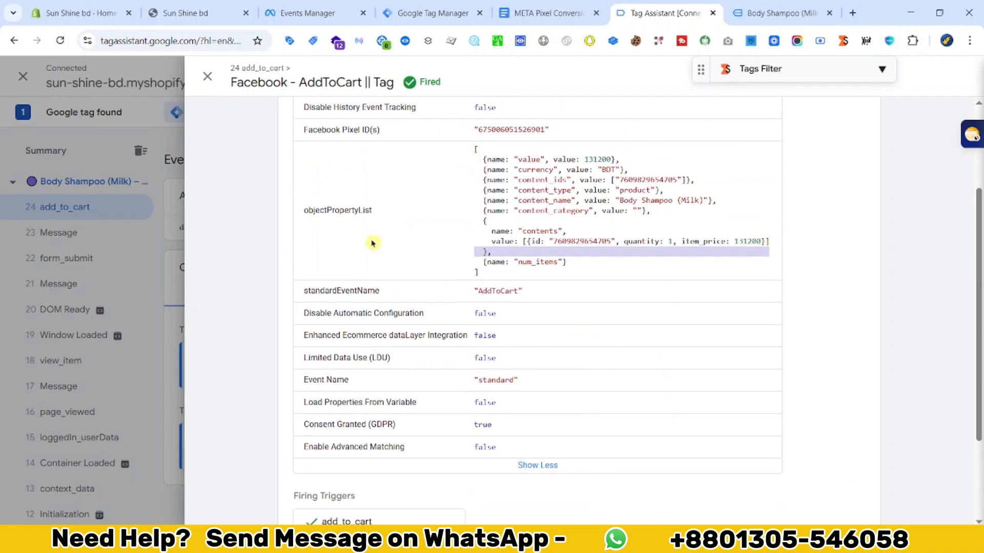
click(3, 285)
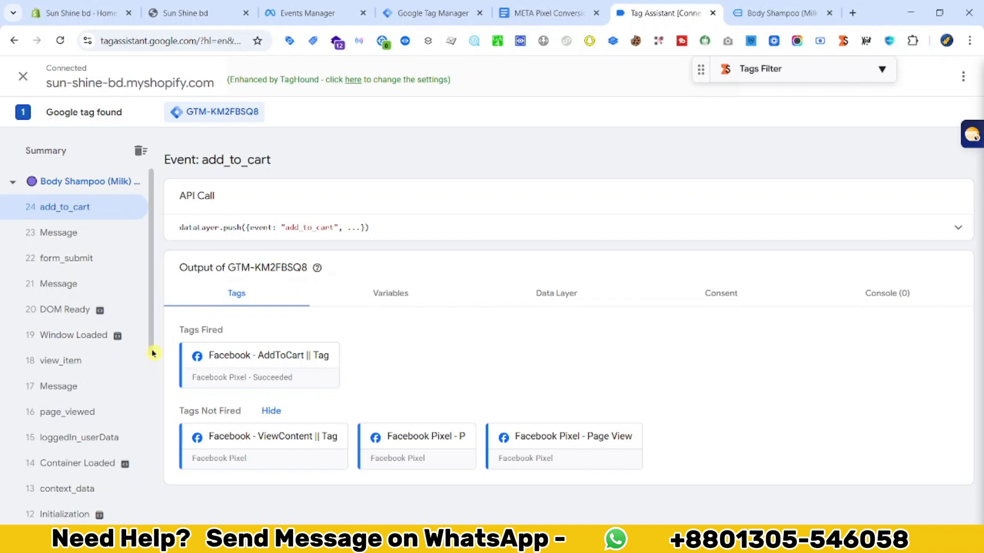
scroll(152, 353, down, 1)
scroll(155, 353, up, 1)
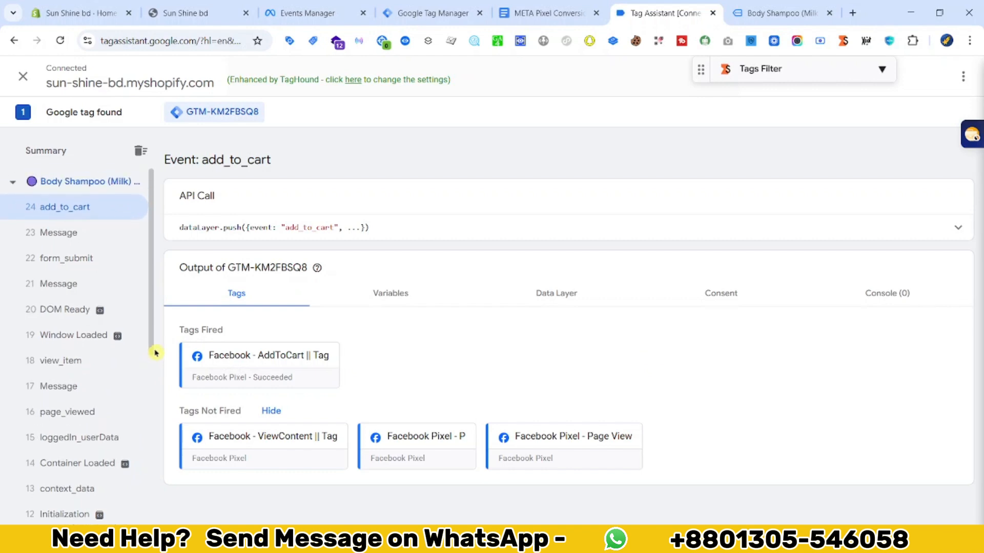